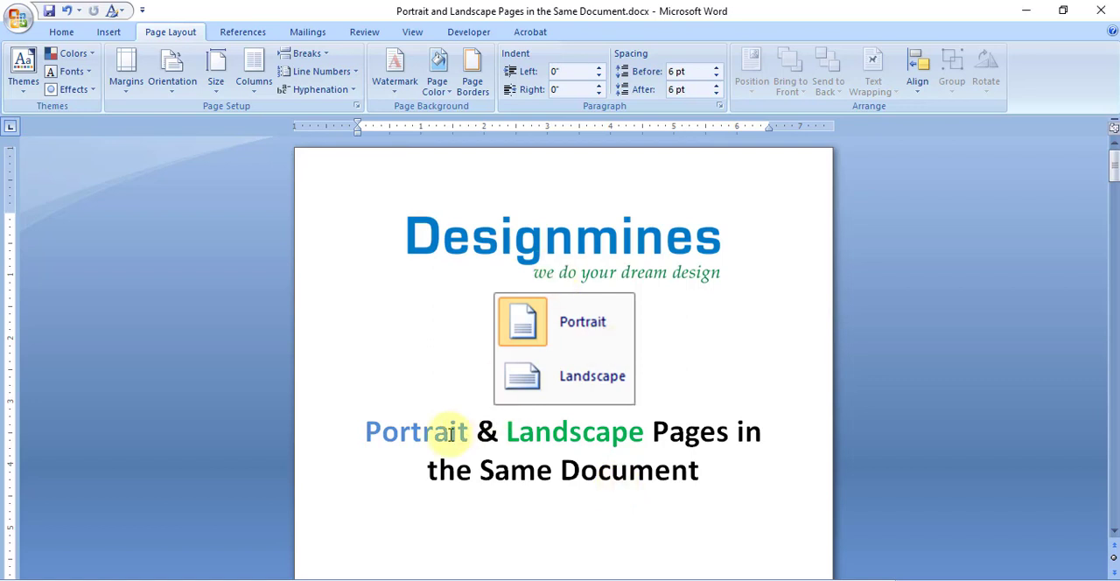
Step: Look through the whole document from the cover page to the closing Thank You page, checking the portrait and landscape headings
{"action": "left_click", "coordinate": [451, 434]}
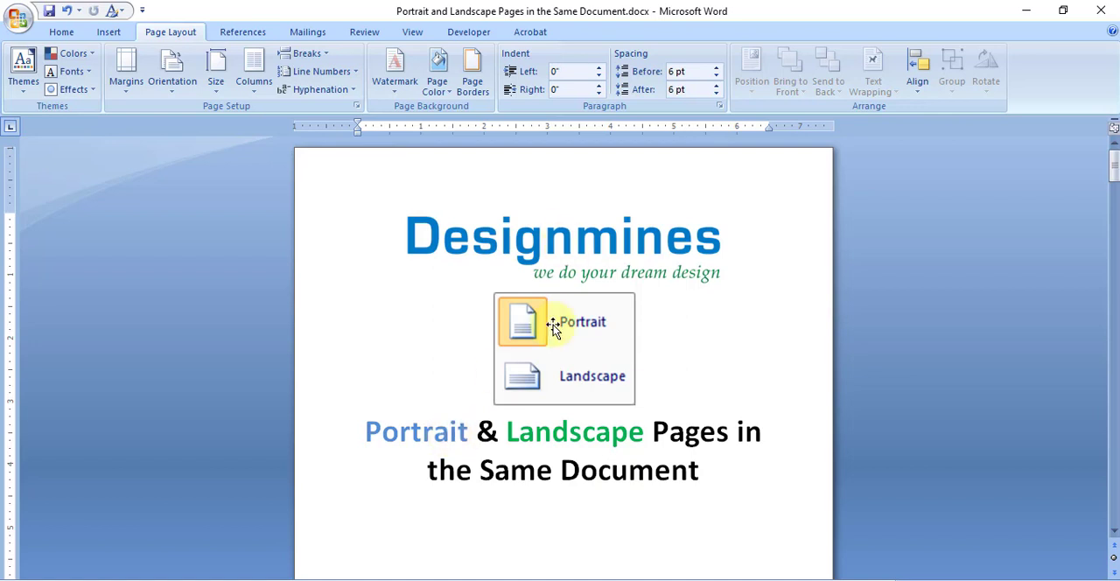
{"action": "scroll", "coordinate": [557, 340], "scroll_direction": "down", "scroll_amount": 10}
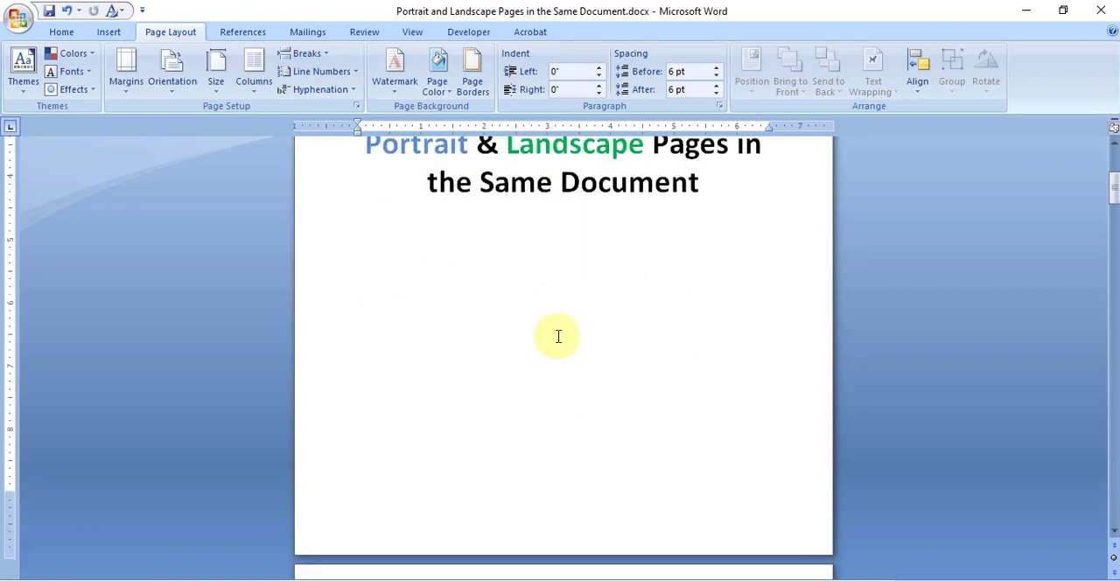
{"action": "scroll", "coordinate": [557, 336], "scroll_direction": "down", "scroll_amount": 5}
{"action": "left_click", "coordinate": [446, 249]}
{"action": "scroll", "coordinate": [631, 410], "scroll_direction": "down", "scroll_amount": 15}
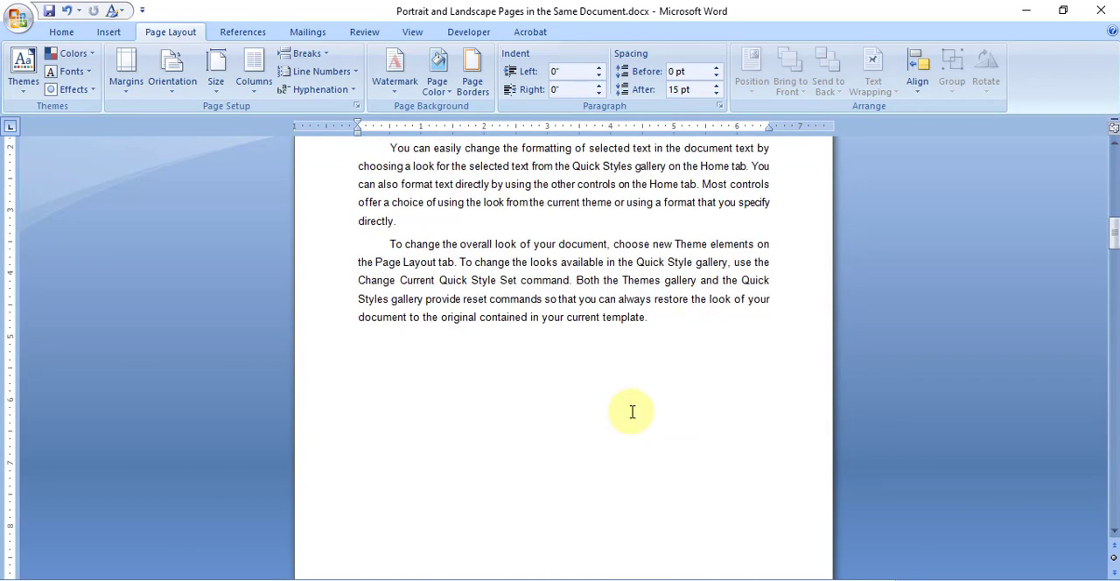
{"action": "scroll", "coordinate": [632, 410], "scroll_direction": "down", "scroll_amount": 5}
{"action": "left_click", "coordinate": [649, 355]}
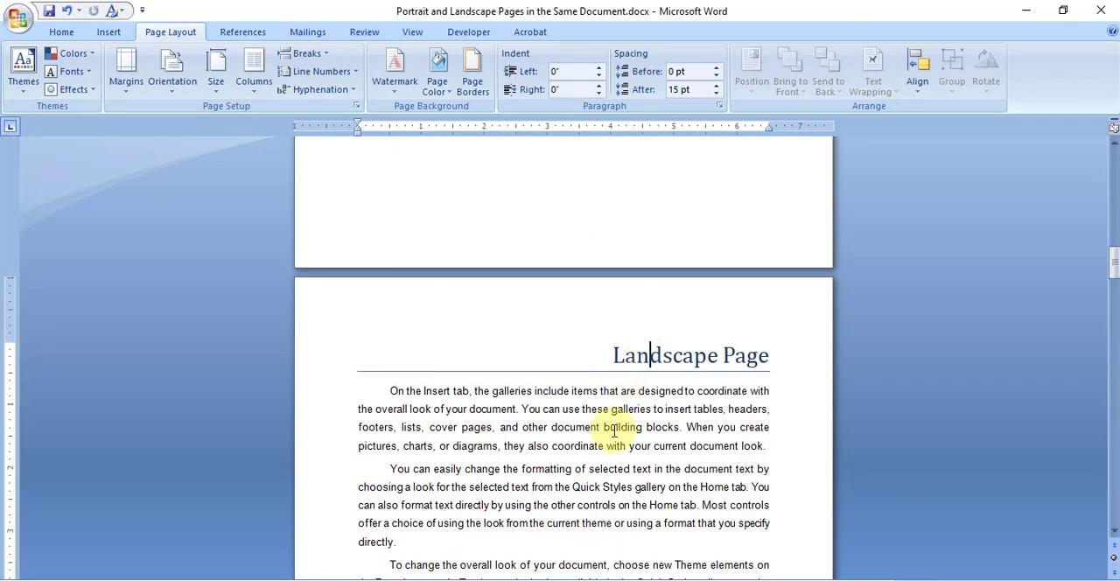
{"action": "scroll", "coordinate": [625, 426], "scroll_direction": "down", "scroll_amount": 1}
{"action": "scroll", "coordinate": [578, 428], "scroll_direction": "down", "scroll_amount": 1}
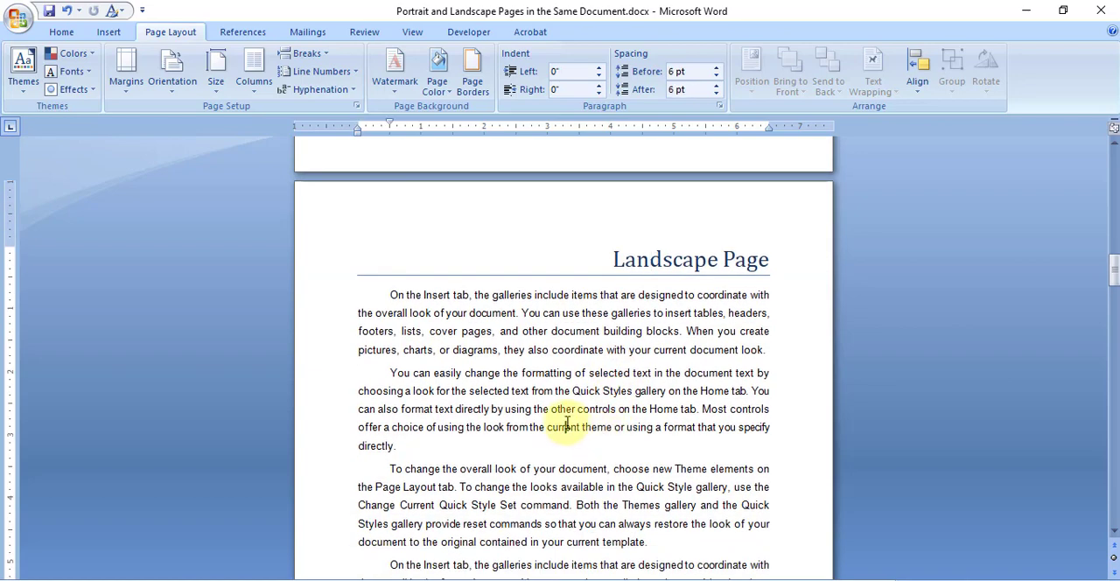
{"action": "scroll", "coordinate": [584, 402], "scroll_direction": "down", "scroll_amount": 15}
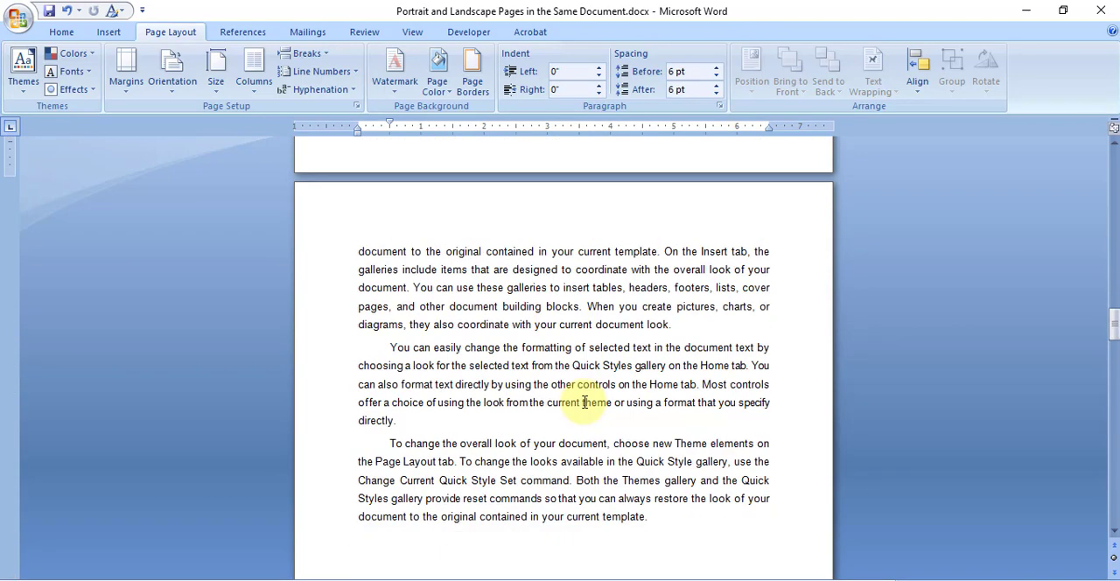
{"action": "scroll", "coordinate": [595, 407], "scroll_direction": "down", "scroll_amount": 20}
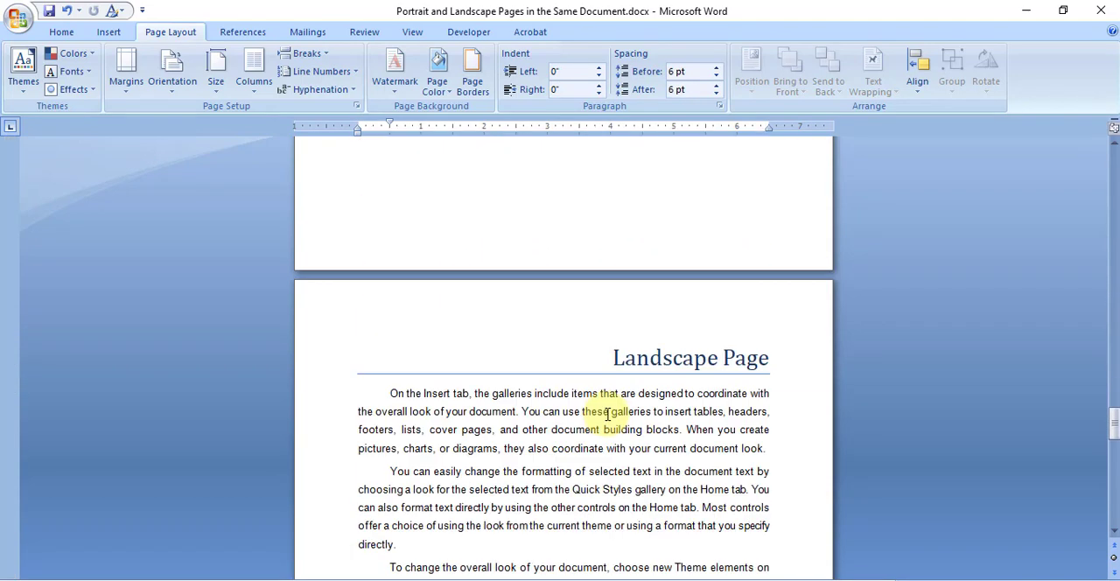
{"action": "scroll", "coordinate": [608, 415], "scroll_direction": "down", "scroll_amount": 15}
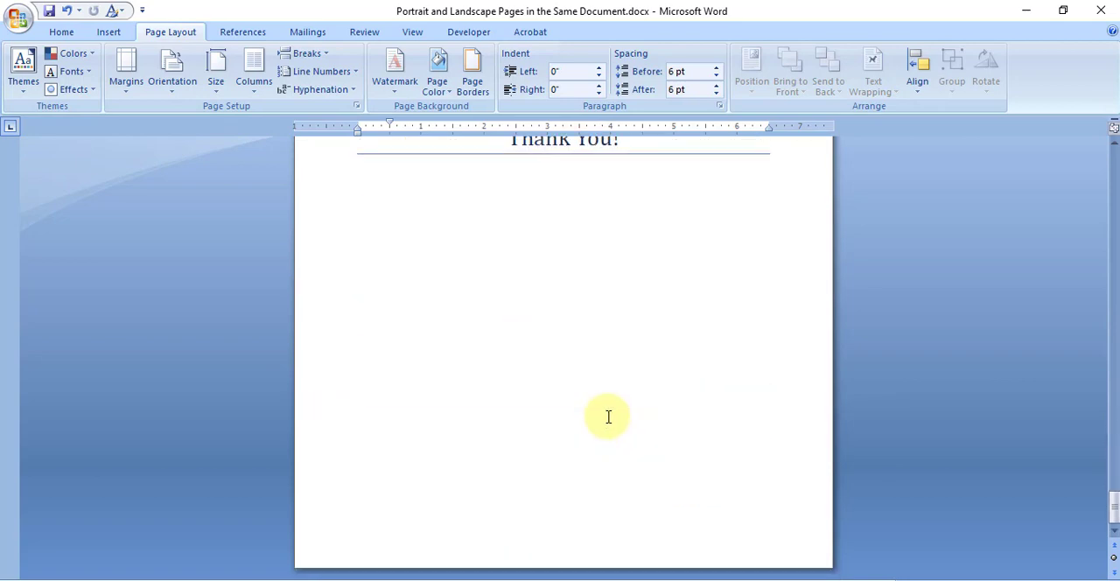
{"action": "left_click_drag", "start_coordinate": [1112, 505], "coordinate": [1100, 155]}
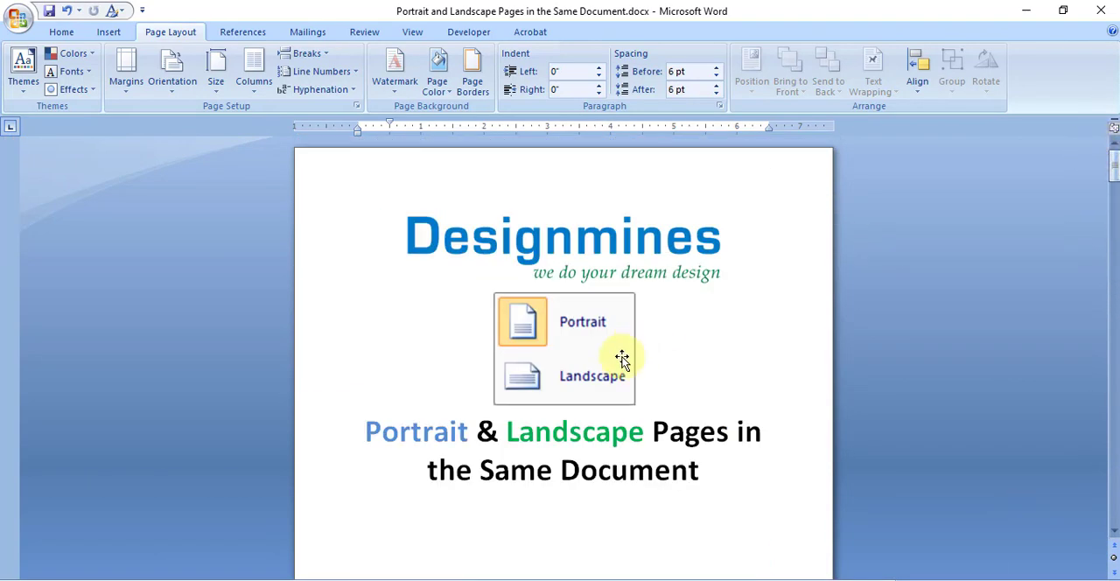
Step: Check the orientation of the document's pages in print preview and return to the editing view
{"action": "left_click", "coordinate": [686, 378]}
{"action": "key", "text": "ctrl+F2"}
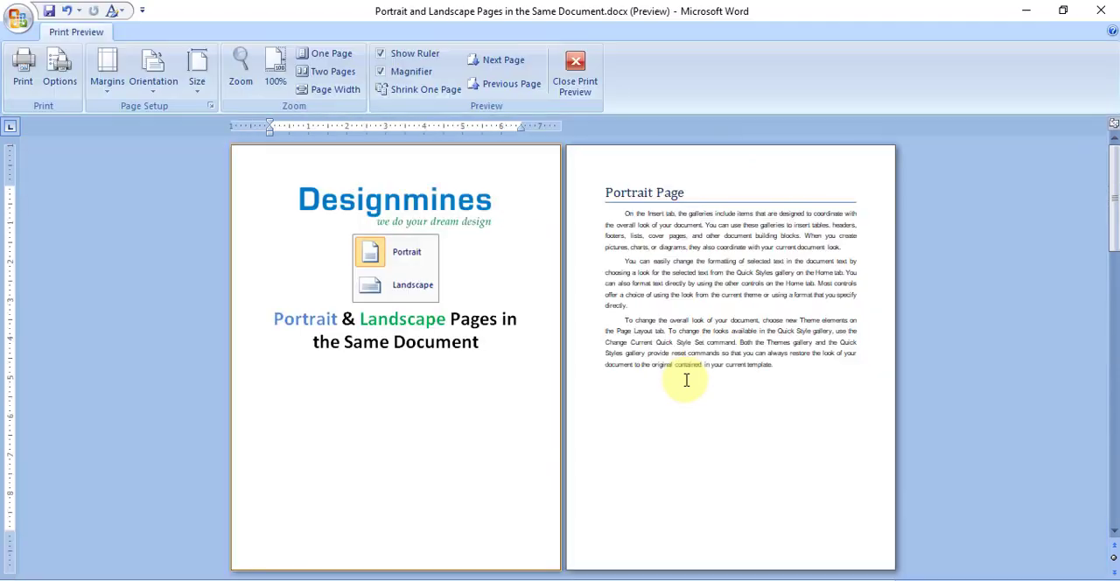
{"action": "scroll", "coordinate": [685, 420], "scroll_direction": "down", "scroll_amount": 10}
{"action": "scroll", "coordinate": [685, 384], "scroll_direction": "up", "scroll_amount": 8}
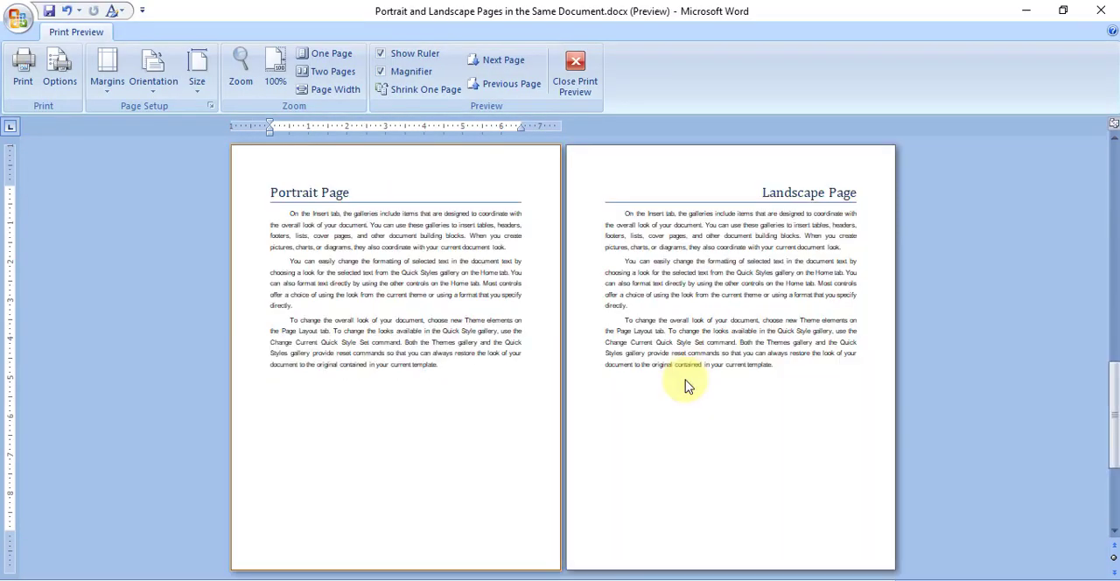
{"action": "left_click", "coordinate": [576, 83]}
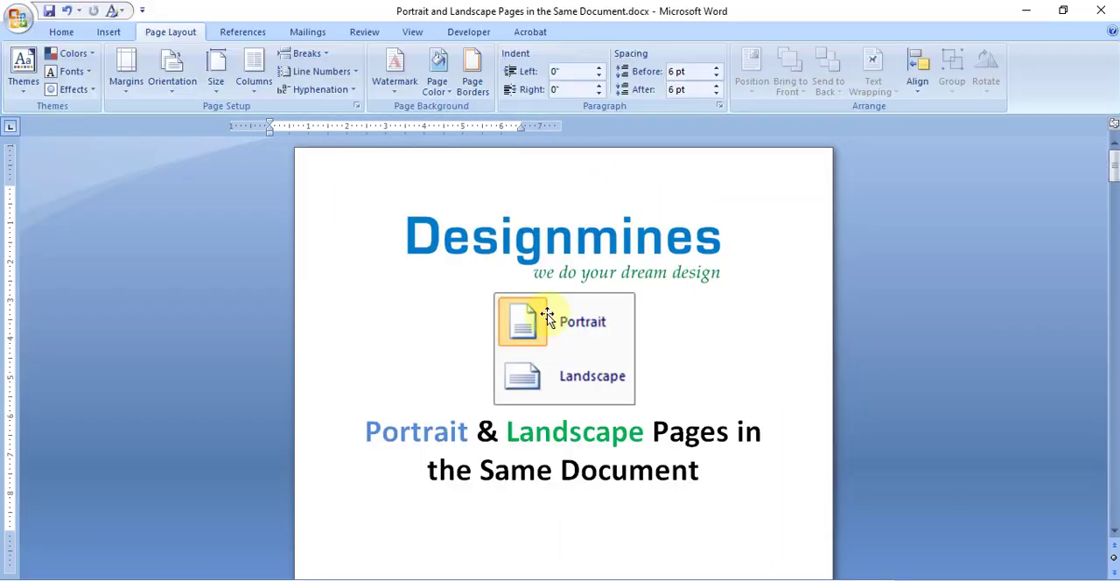
{"action": "scroll", "coordinate": [604, 419], "scroll_direction": "up", "scroll_amount": 1}
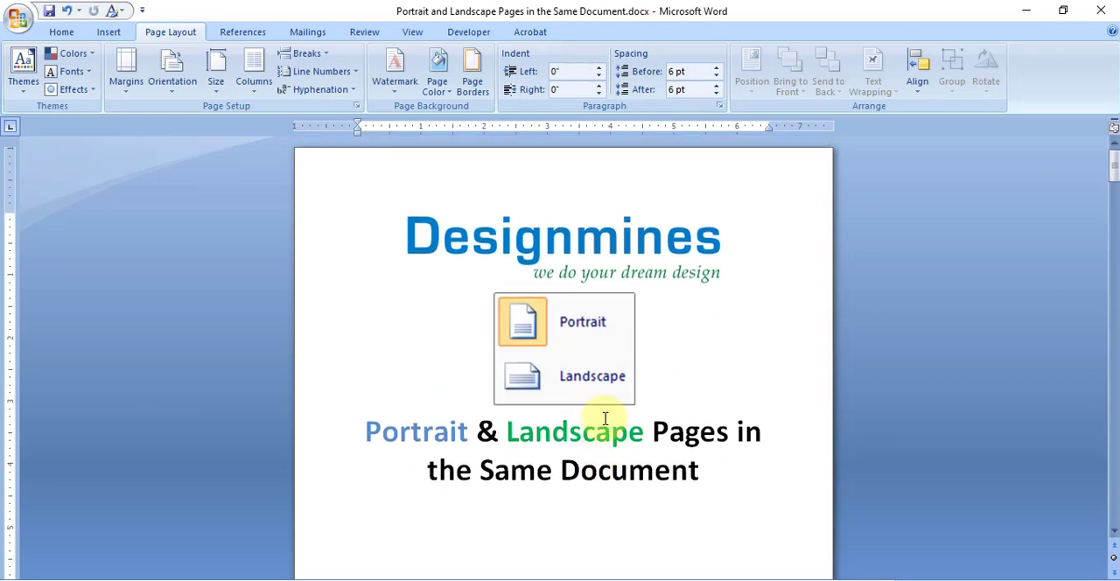
Step: Show two pages side by side and examine where the Portrait Page text ends and the Landscape Page text begins
{"action": "scroll", "coordinate": [605, 419], "scroll_direction": "down", "scroll_amount": 2}
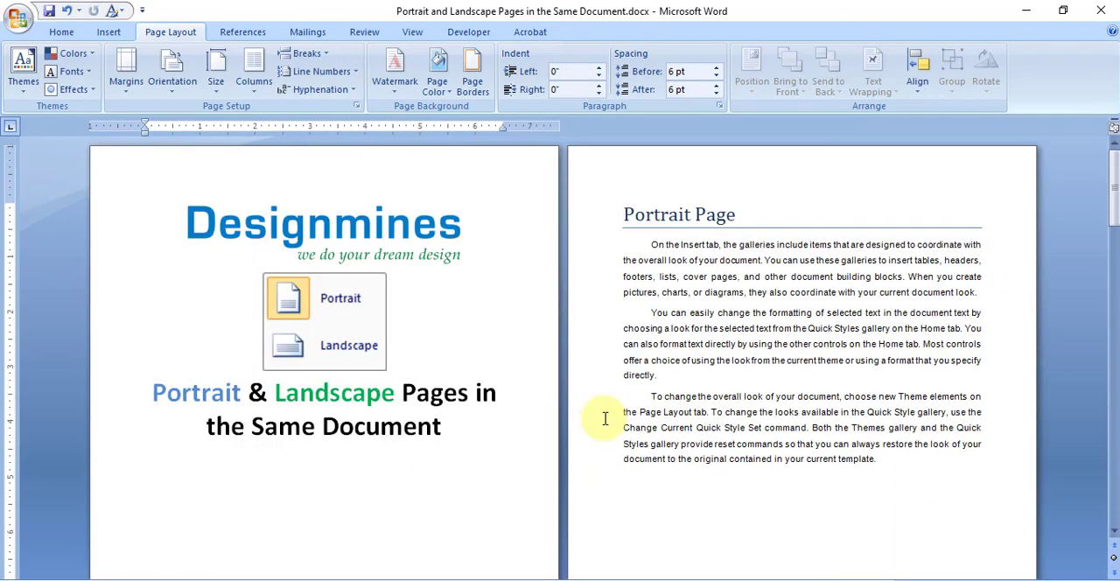
{"action": "scroll", "coordinate": [622, 413], "scroll_direction": "down", "scroll_amount": 1}
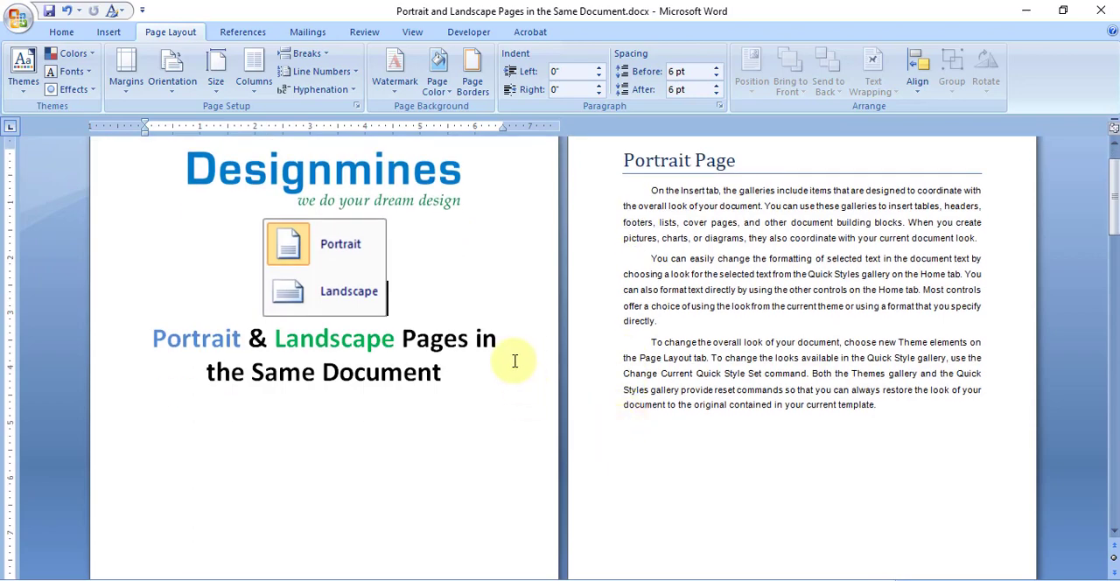
{"action": "left_click", "coordinate": [819, 357]}
{"action": "scroll", "coordinate": [656, 432], "scroll_direction": "down", "scroll_amount": 8}
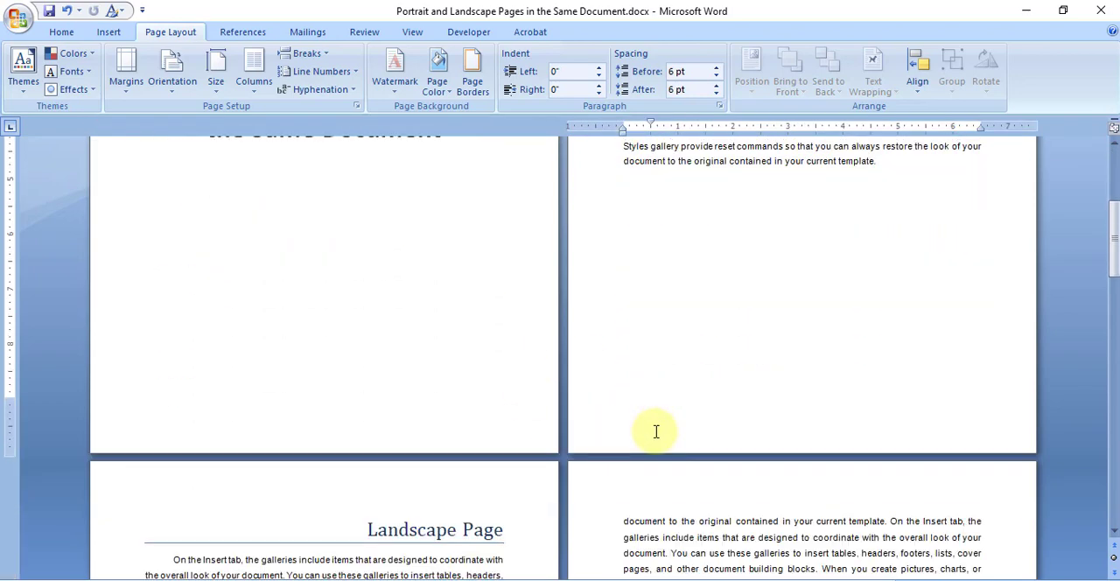
{"action": "left_click", "coordinate": [378, 462]}
{"action": "scroll", "coordinate": [378, 462], "scroll_direction": "down", "scroll_amount": 4}
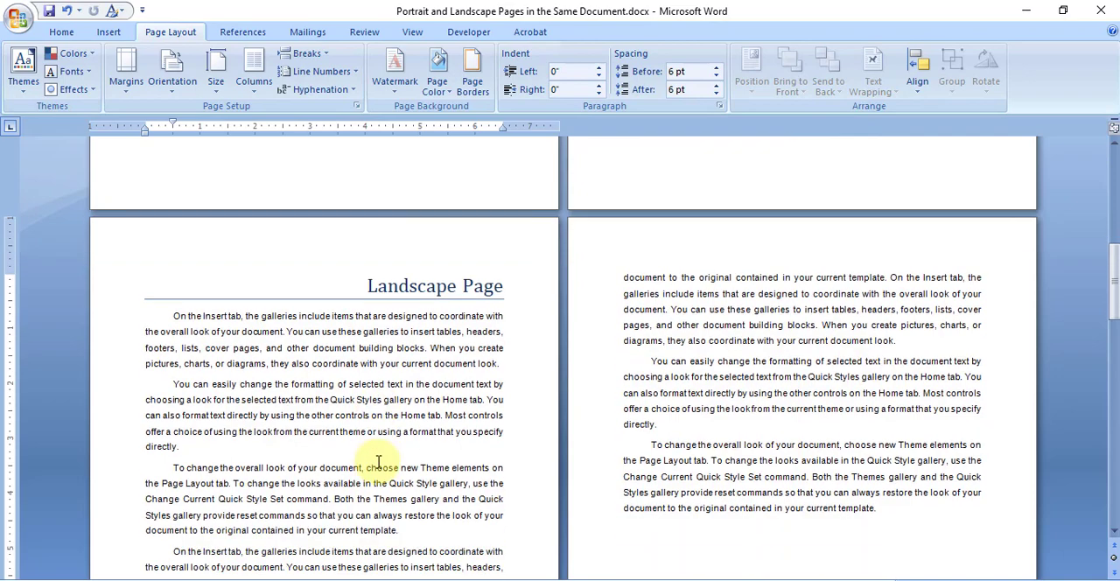
{"action": "scroll", "coordinate": [376, 459], "scroll_direction": "up", "scroll_amount": 5}
{"action": "scroll", "coordinate": [382, 464], "scroll_direction": "up", "scroll_amount": 6}
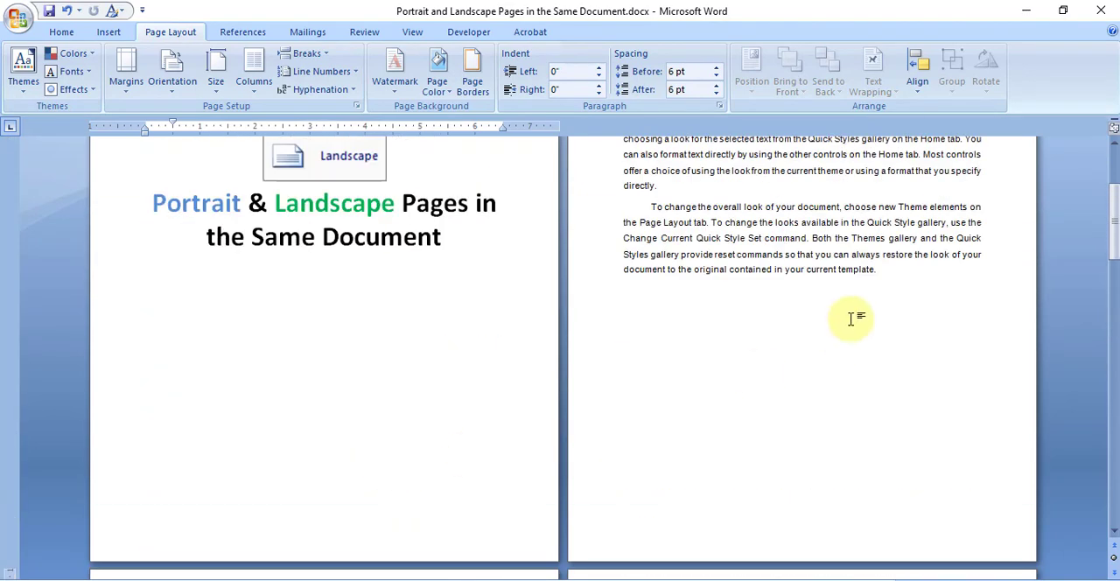
{"action": "scroll", "coordinate": [600, 454], "scroll_direction": "down", "scroll_amount": 7}
{"action": "left_click", "coordinate": [356, 497]}
{"action": "scroll", "coordinate": [354, 494], "scroll_direction": "down", "scroll_amount": 2}
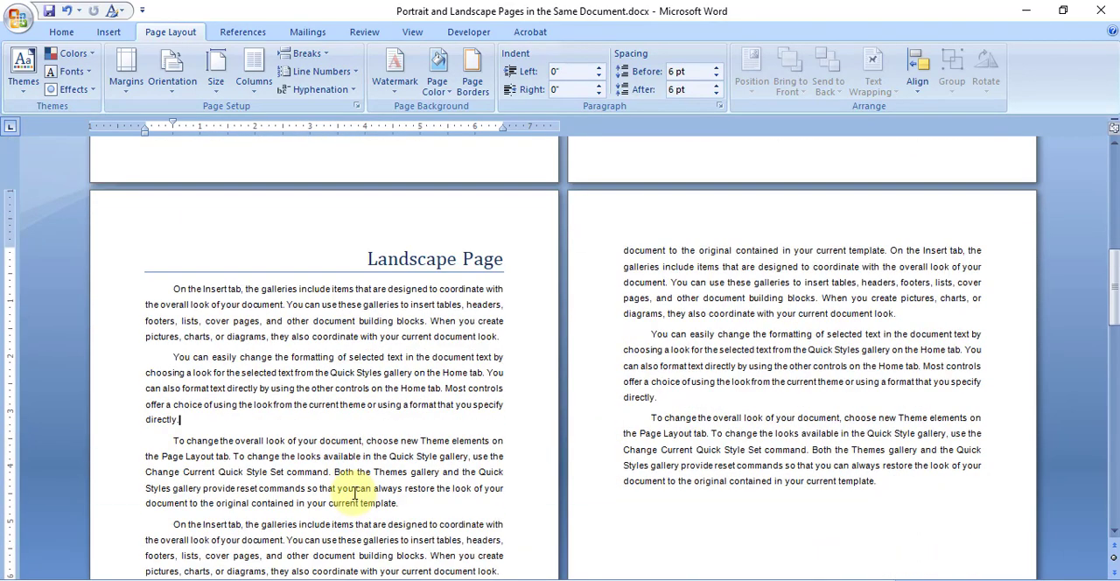
{"action": "scroll", "coordinate": [354, 494], "scroll_direction": "down", "scroll_amount": 4}
{"action": "scroll", "coordinate": [355, 491], "scroll_direction": "up", "scroll_amount": 7}
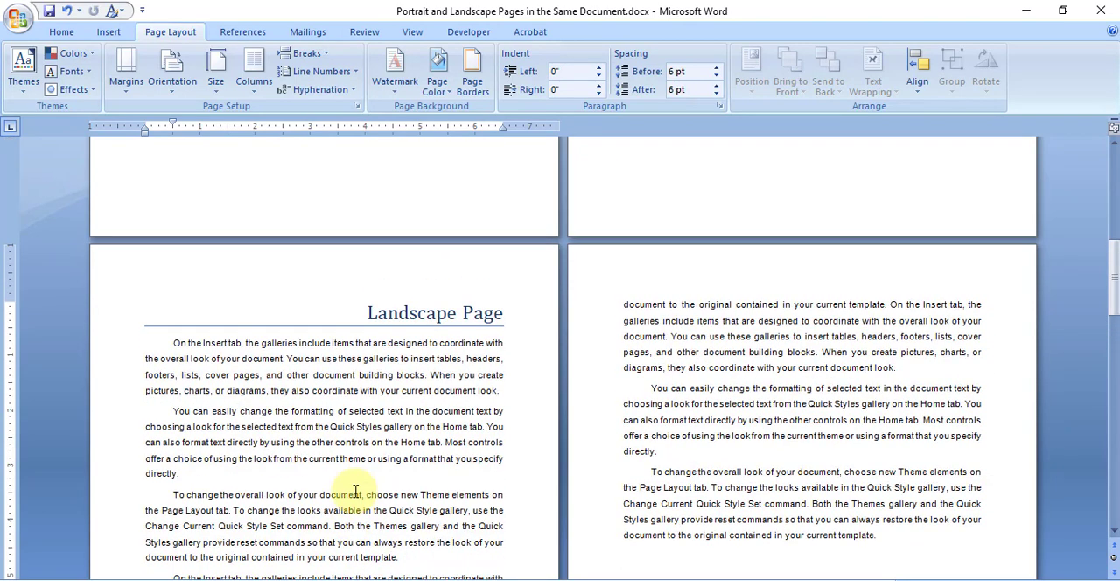
{"action": "scroll", "coordinate": [355, 491], "scroll_direction": "up", "scroll_amount": 8}
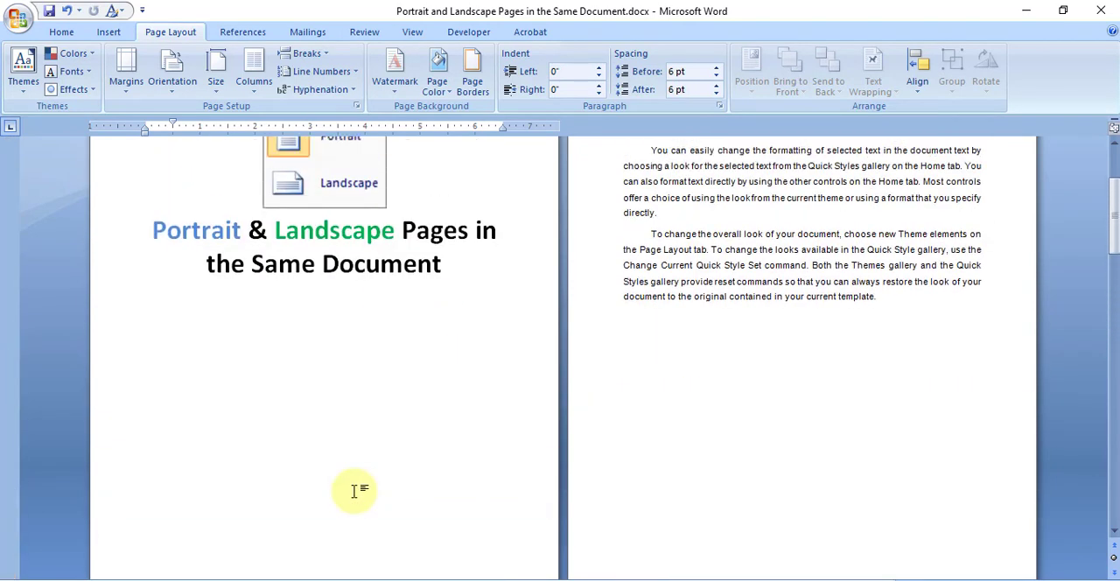
{"action": "left_click", "coordinate": [882, 300]}
{"action": "scroll", "coordinate": [841, 382], "scroll_direction": "up", "scroll_amount": 2}
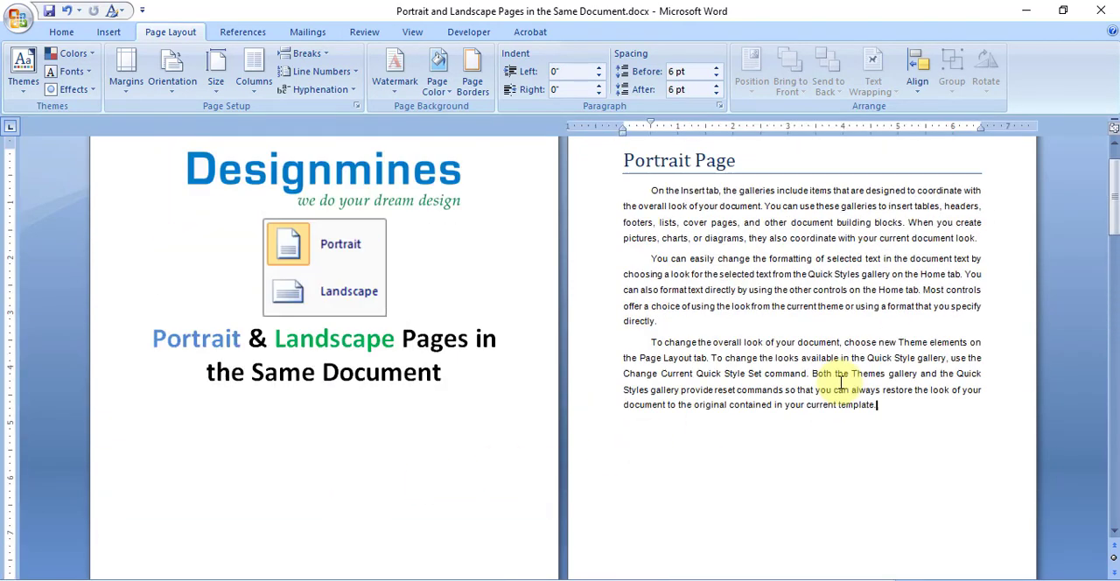
{"action": "scroll", "coordinate": [841, 383], "scroll_direction": "up", "scroll_amount": 1}
{"action": "scroll", "coordinate": [494, 479], "scroll_direction": "down", "scroll_amount": 8}
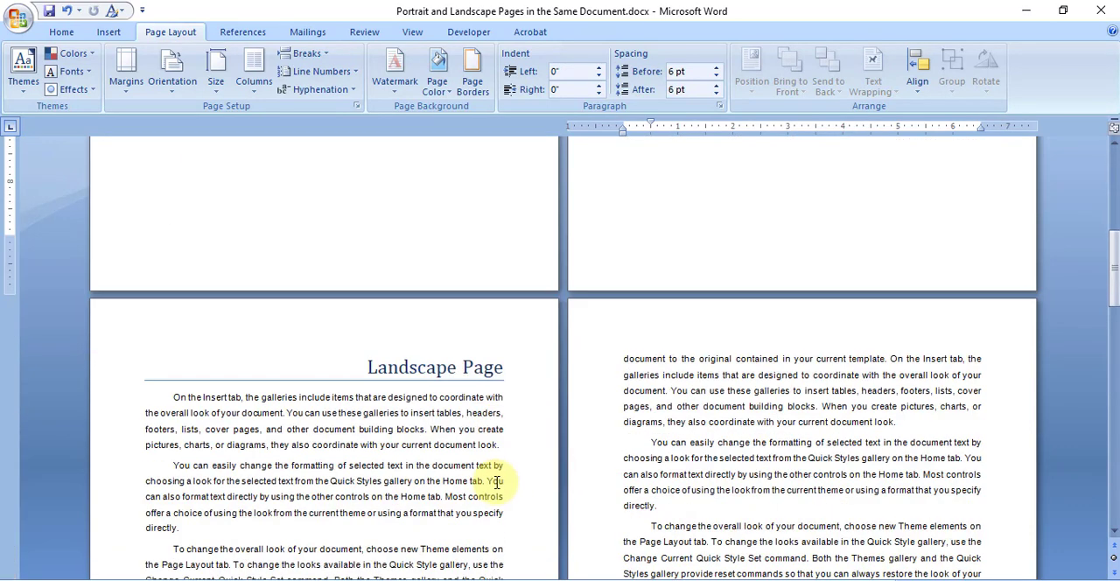
{"action": "left_click", "coordinate": [251, 482]}
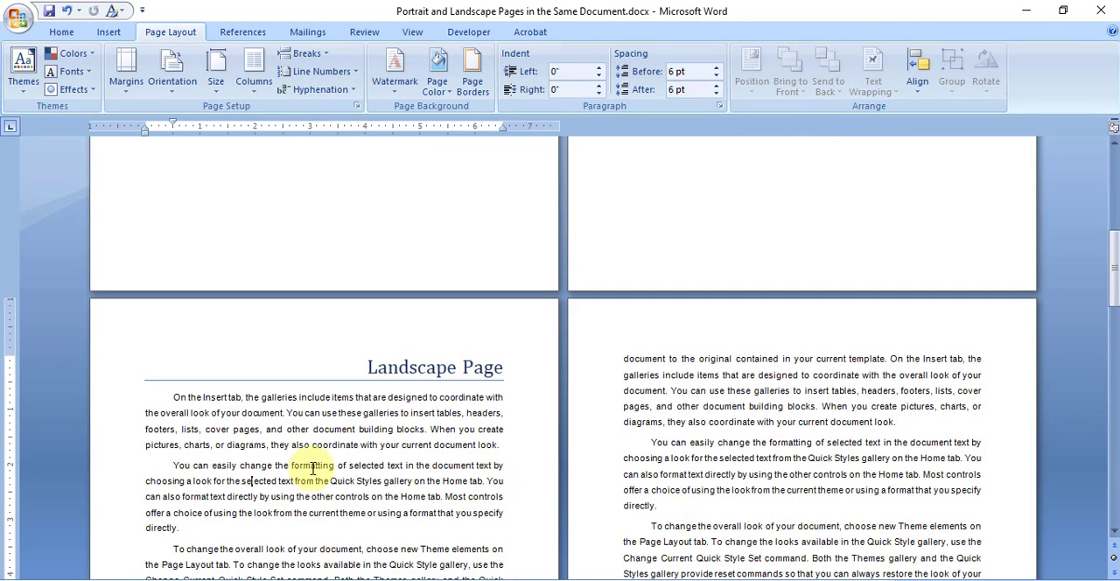
{"action": "scroll", "coordinate": [365, 415], "scroll_direction": "down", "scroll_amount": 2}
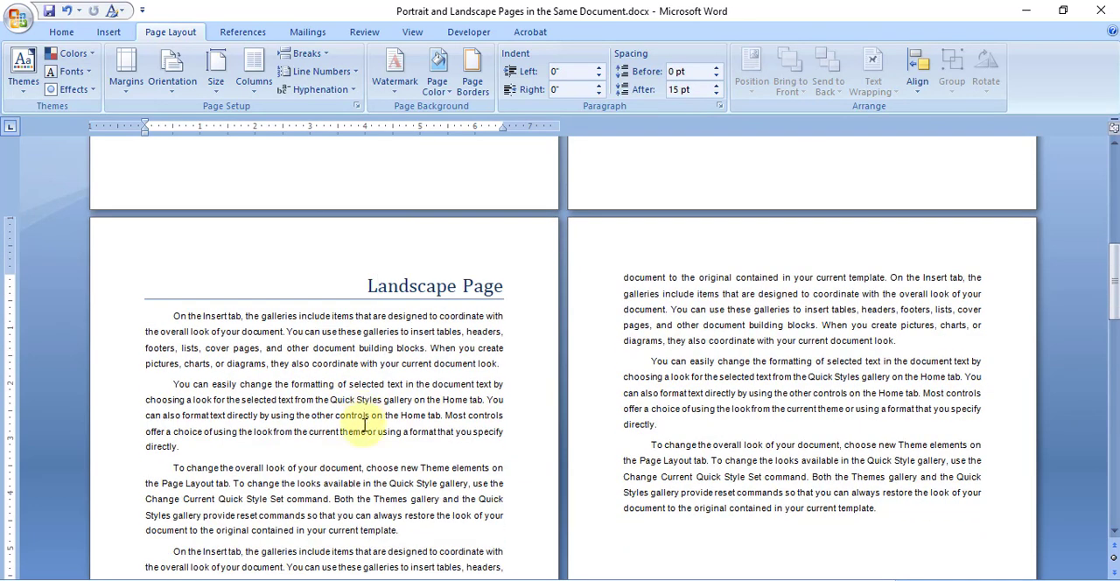
{"action": "scroll", "coordinate": [365, 440], "scroll_direction": "up", "scroll_amount": 9}
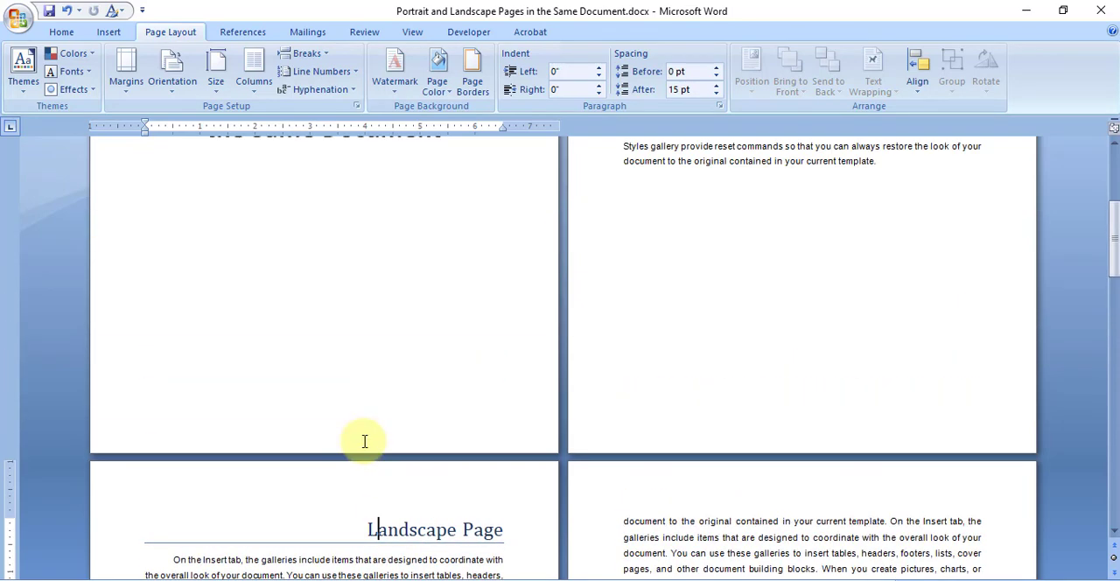
{"action": "scroll", "coordinate": [365, 444], "scroll_direction": "up", "scroll_amount": 1}
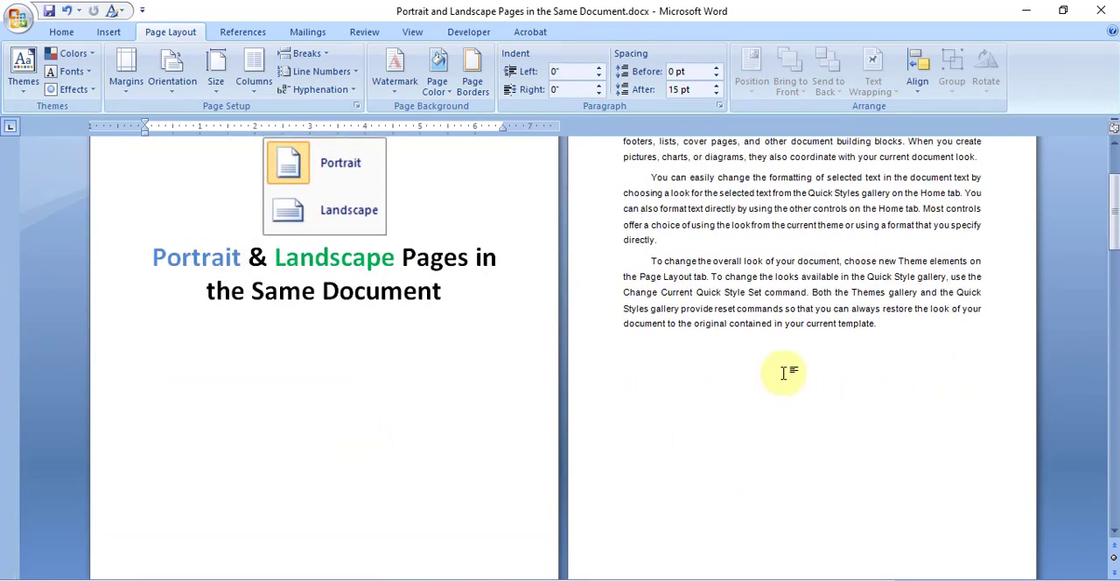
Step: Show the formatting marks and highlight the page break line below the Portrait Page text
{"action": "left_click", "coordinate": [814, 326]}
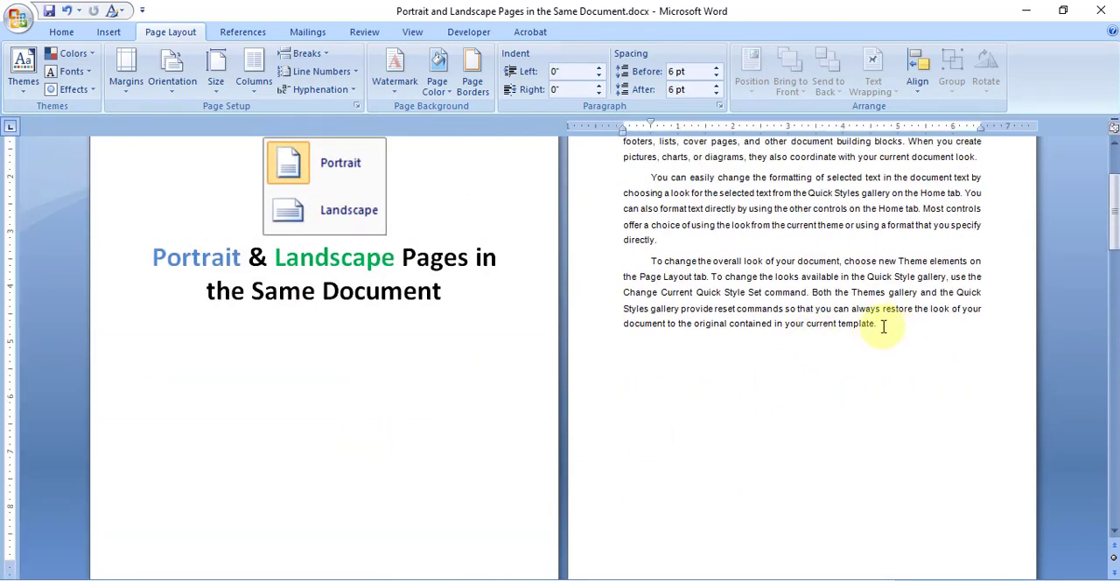
{"action": "key", "text": "ctrl+shift+8"}
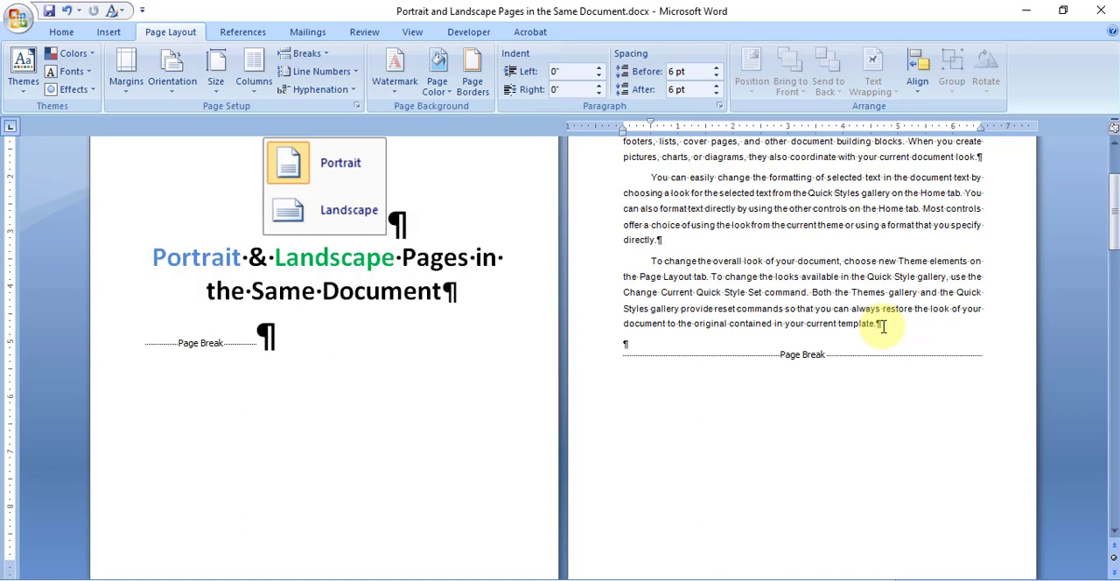
{"action": "left_click", "coordinate": [606, 355]}
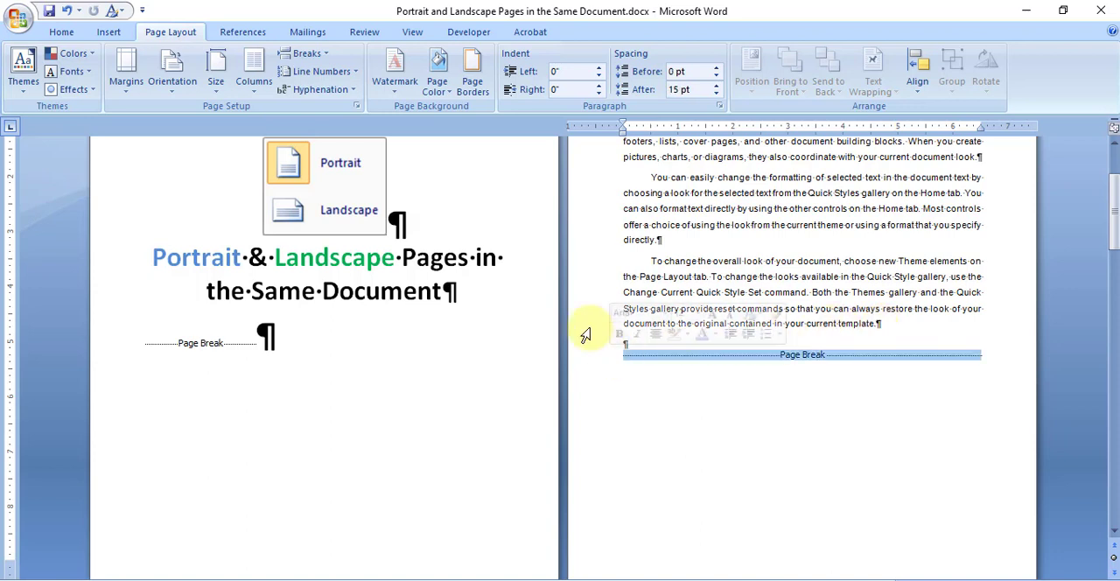
{"action": "left_click", "coordinate": [602, 299]}
Step: Insert a Next Page section break after the last Portrait Page paragraph and move it onto its own line
{"action": "left_click", "coordinate": [636, 345]}
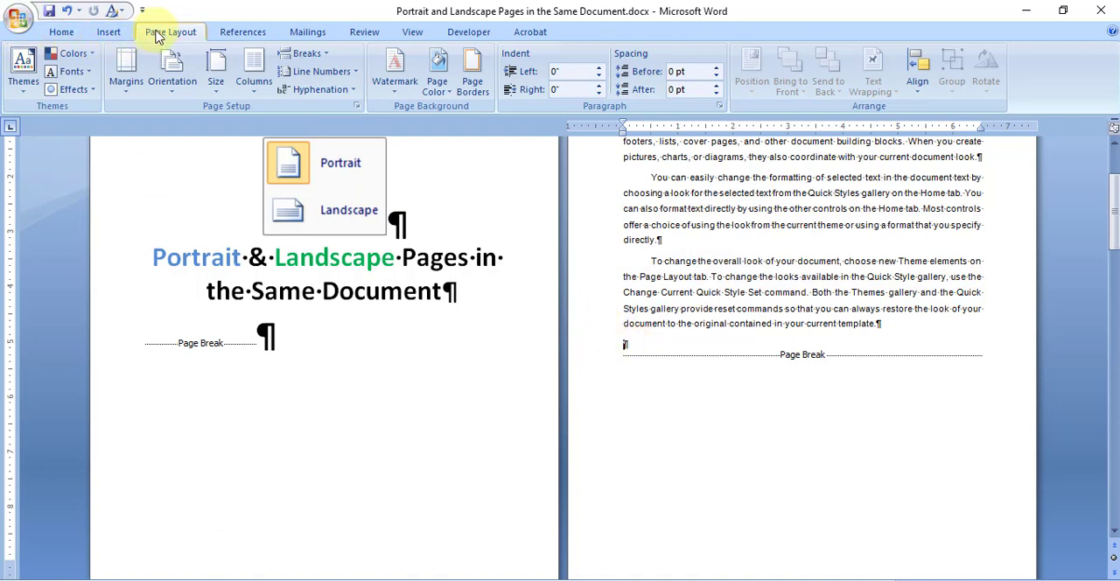
{"action": "left_click", "coordinate": [315, 56]}
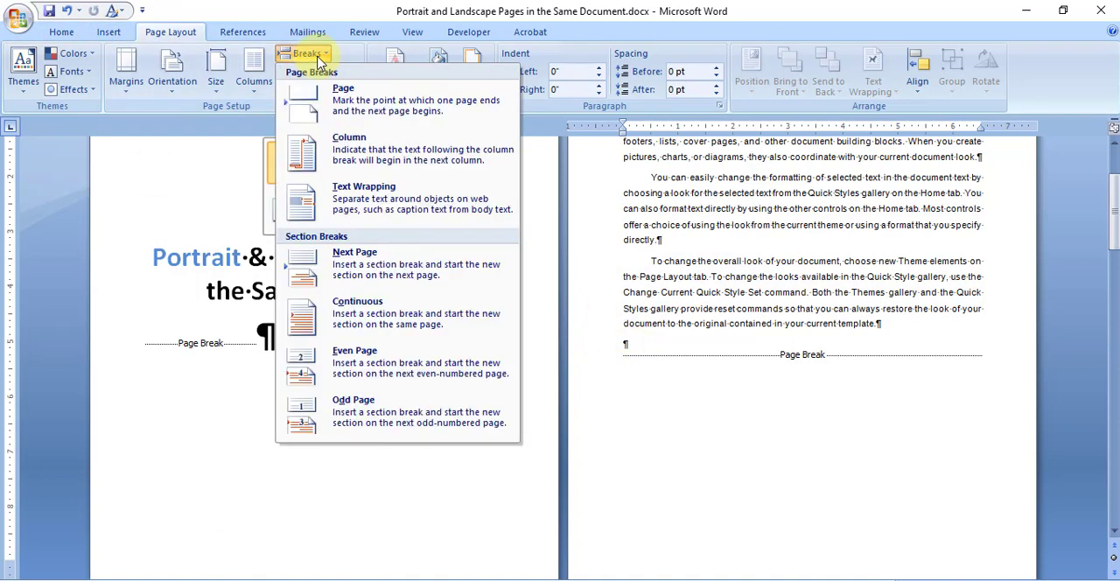
{"action": "left_click", "coordinate": [408, 268]}
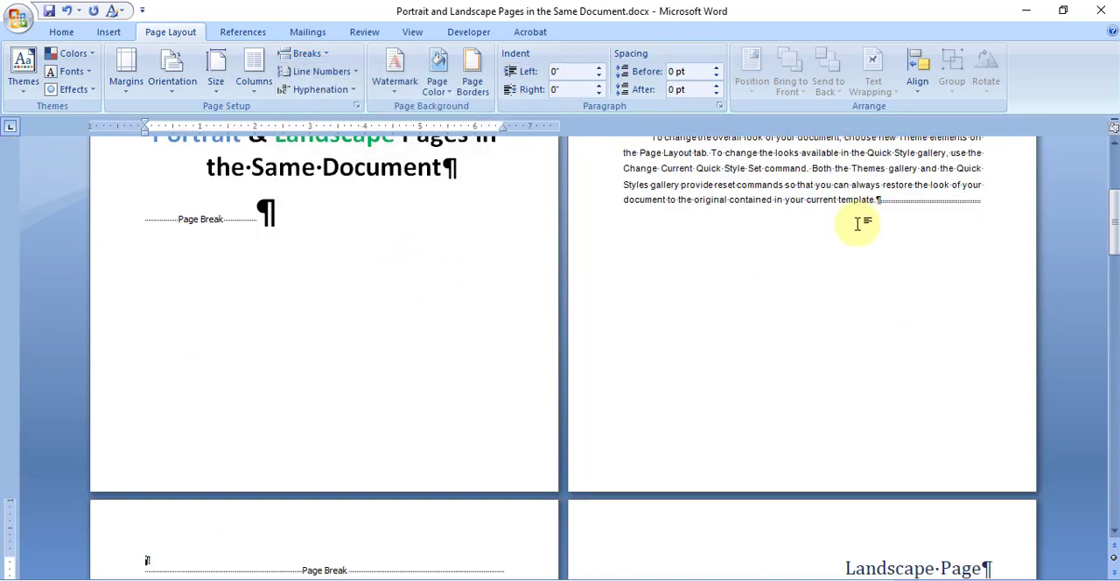
{"action": "left_click", "coordinate": [883, 198]}
{"action": "key", "text": "ctrl+y"}
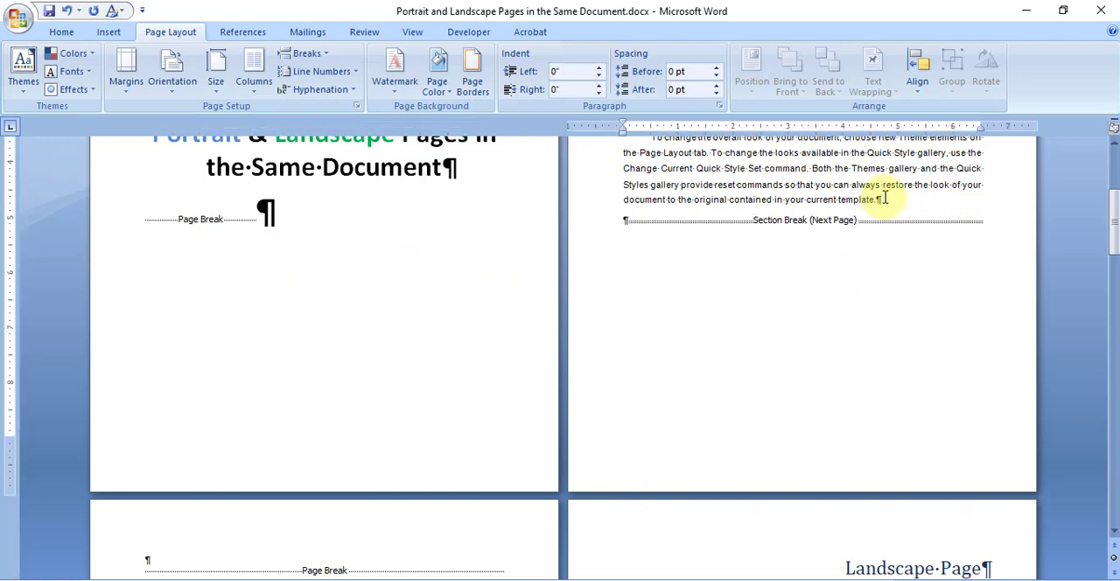
{"action": "scroll", "coordinate": [883, 198], "scroll_direction": "up", "scroll_amount": 5}
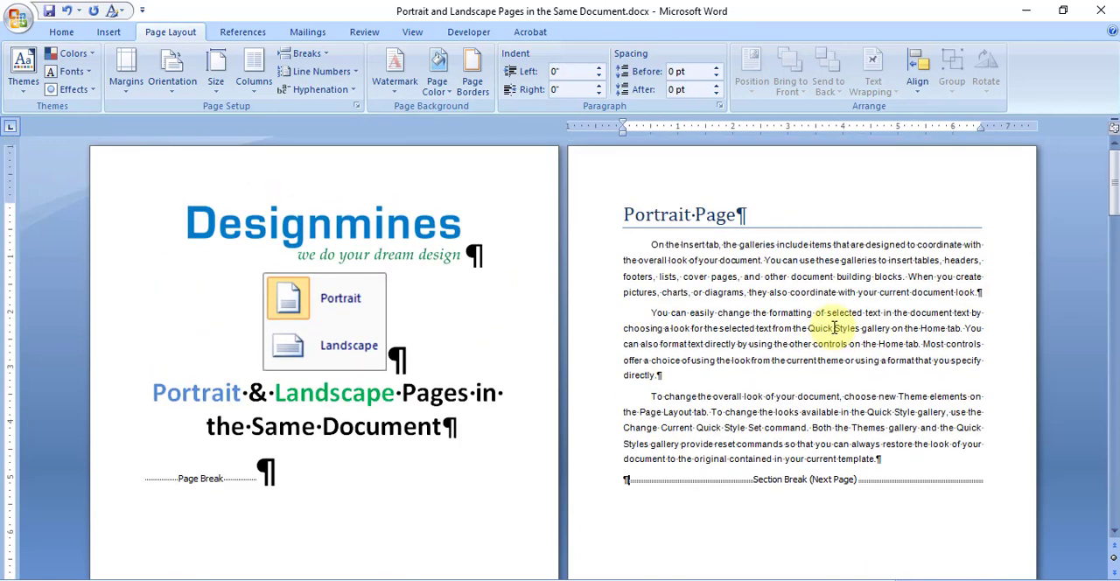
Step: Delete the empty paragraph and the leftover page break above the first Landscape Page heading
{"action": "scroll", "coordinate": [833, 327], "scroll_direction": "down", "scroll_amount": 6}
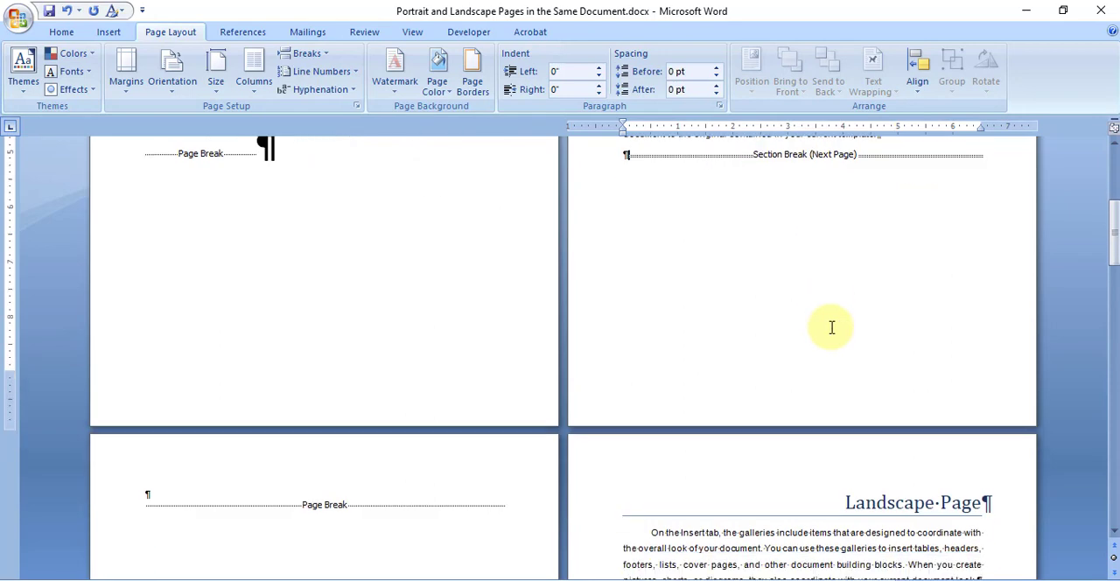
{"action": "scroll", "coordinate": [832, 327], "scroll_direction": "down", "scroll_amount": 2}
{"action": "left_click", "coordinate": [146, 386]}
{"action": "key", "text": "Delete"}
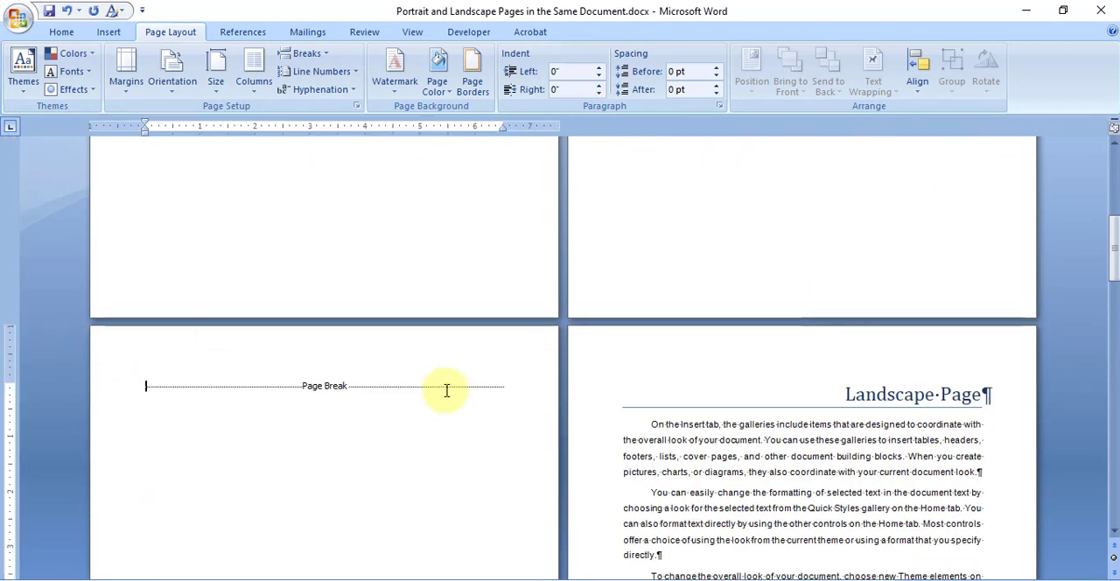
{"action": "key", "text": "Delete"}
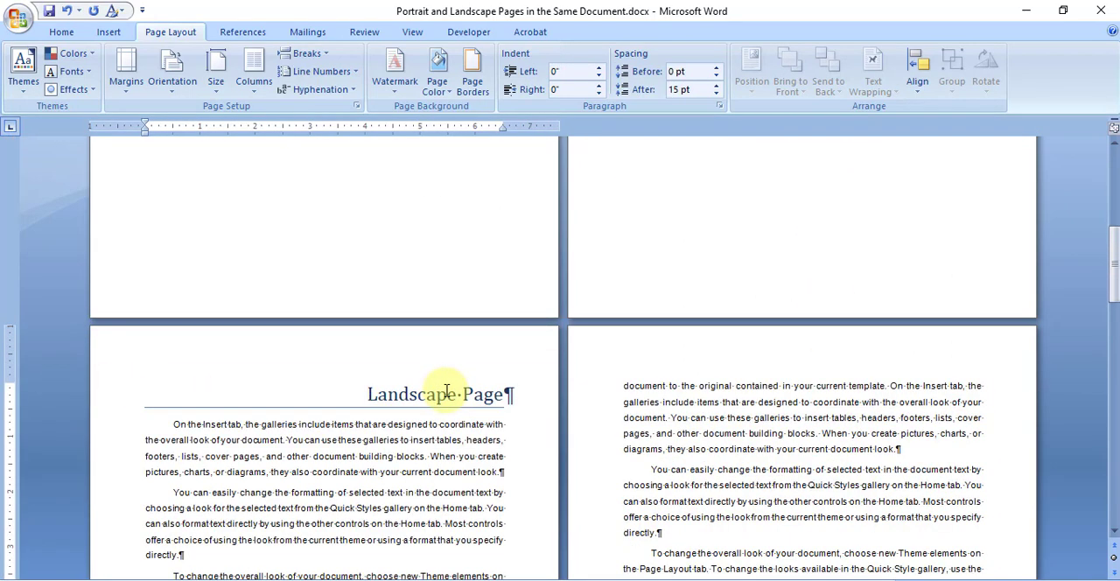
Step: Review the section break below the Portrait Page text and place the cursor in the Landscape Page text
{"action": "scroll", "coordinate": [376, 428], "scroll_direction": "up", "scroll_amount": 7}
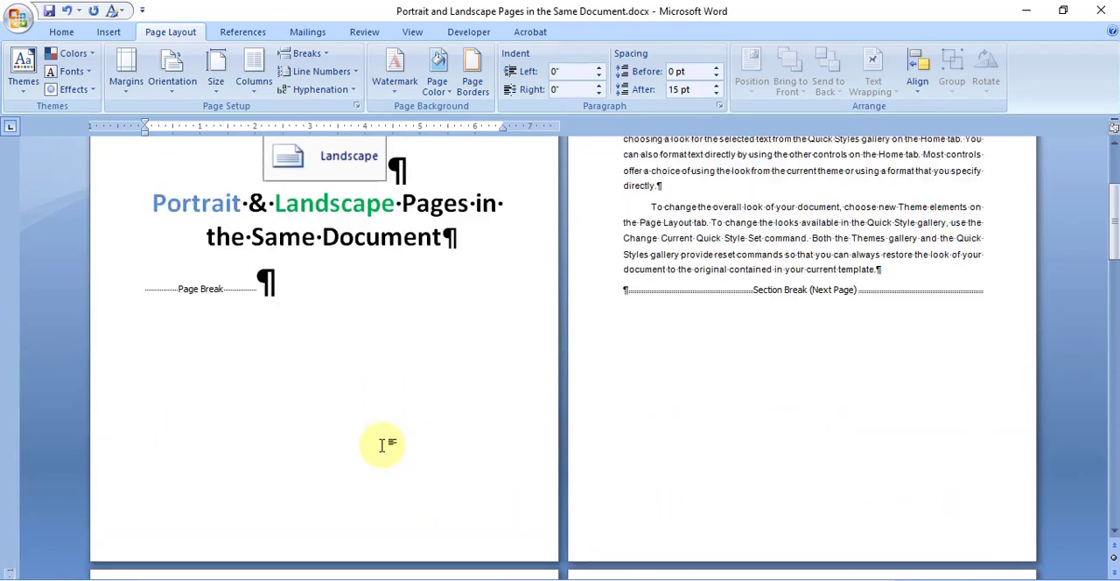
{"action": "left_click", "coordinate": [779, 321]}
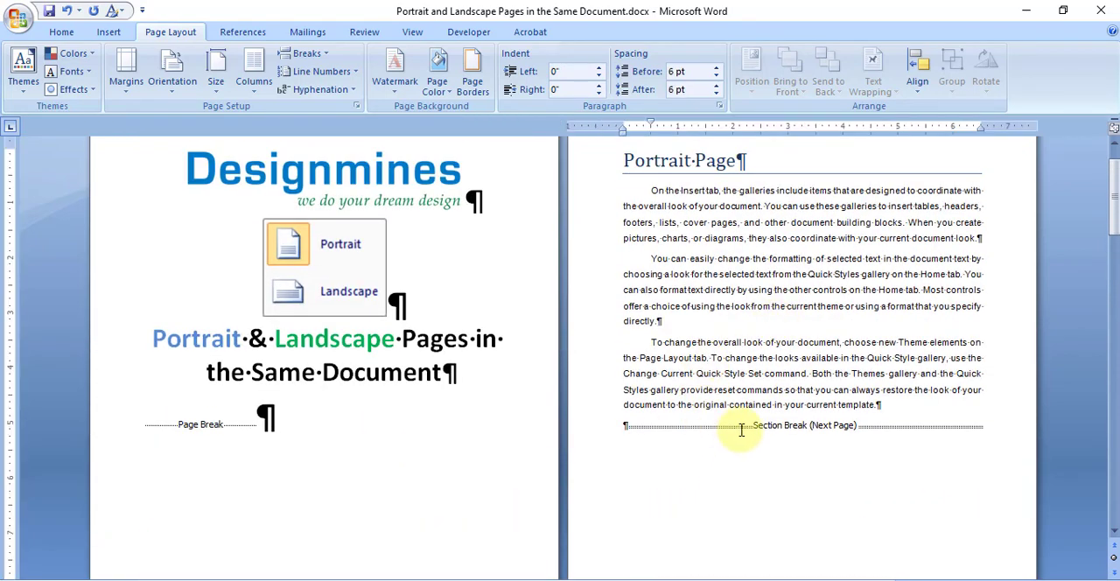
{"action": "scroll", "coordinate": [740, 376], "scroll_direction": "down", "scroll_amount": 8}
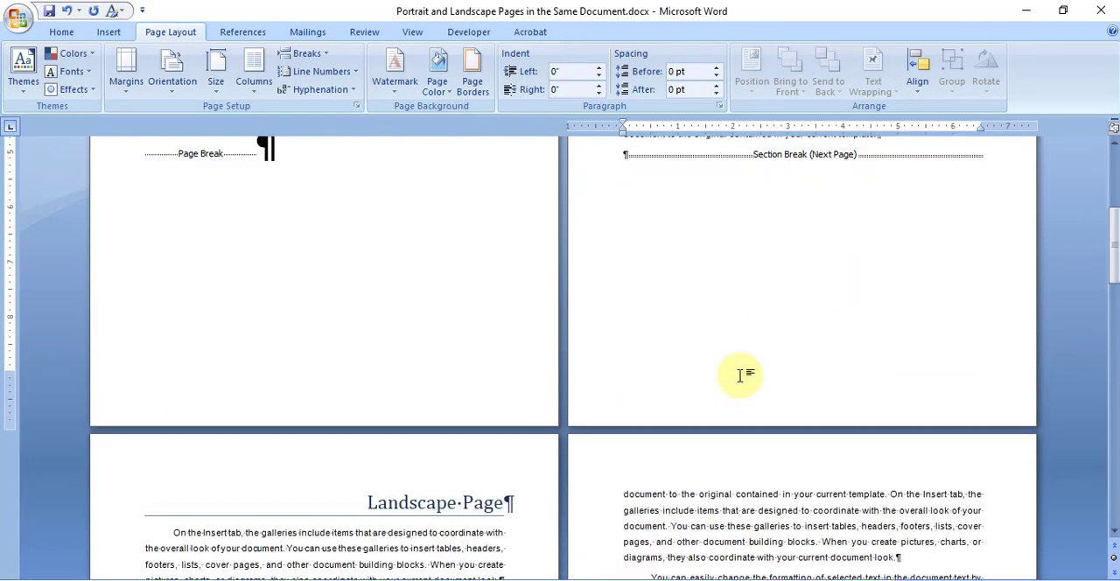
{"action": "scroll", "coordinate": [292, 428], "scroll_direction": "down", "scroll_amount": 2}
{"action": "left_click", "coordinate": [291, 437]}
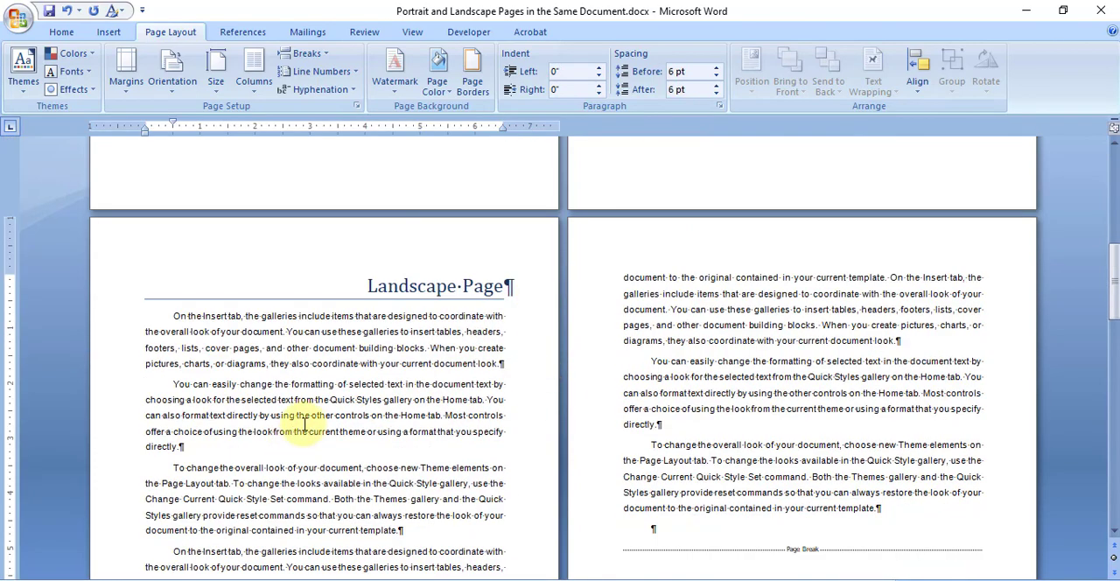
{"action": "scroll", "coordinate": [339, 463], "scroll_direction": "down", "scroll_amount": 3}
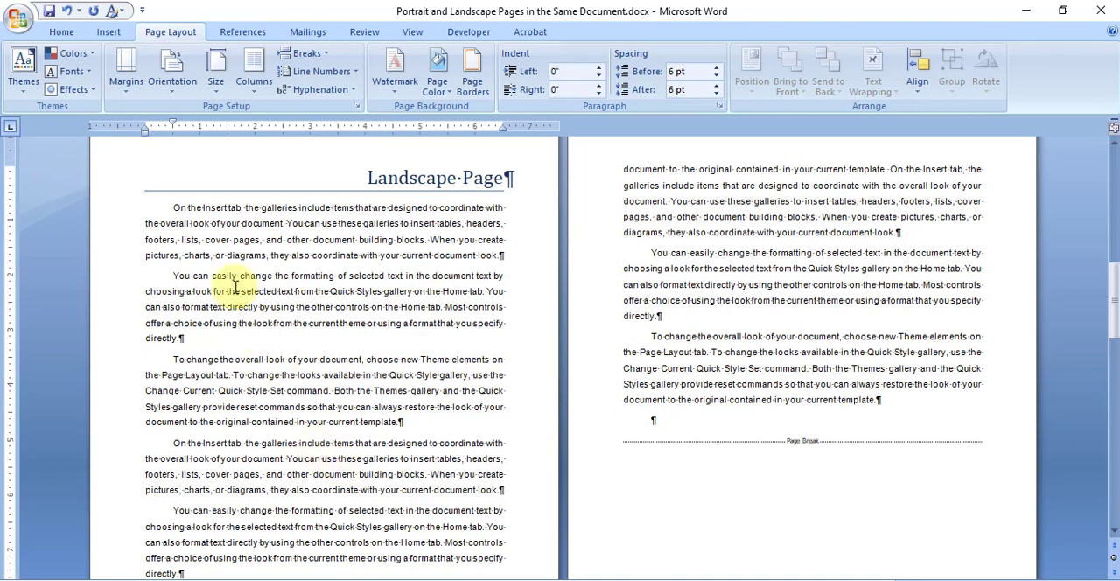
{"action": "left_click", "coordinate": [174, 94]}
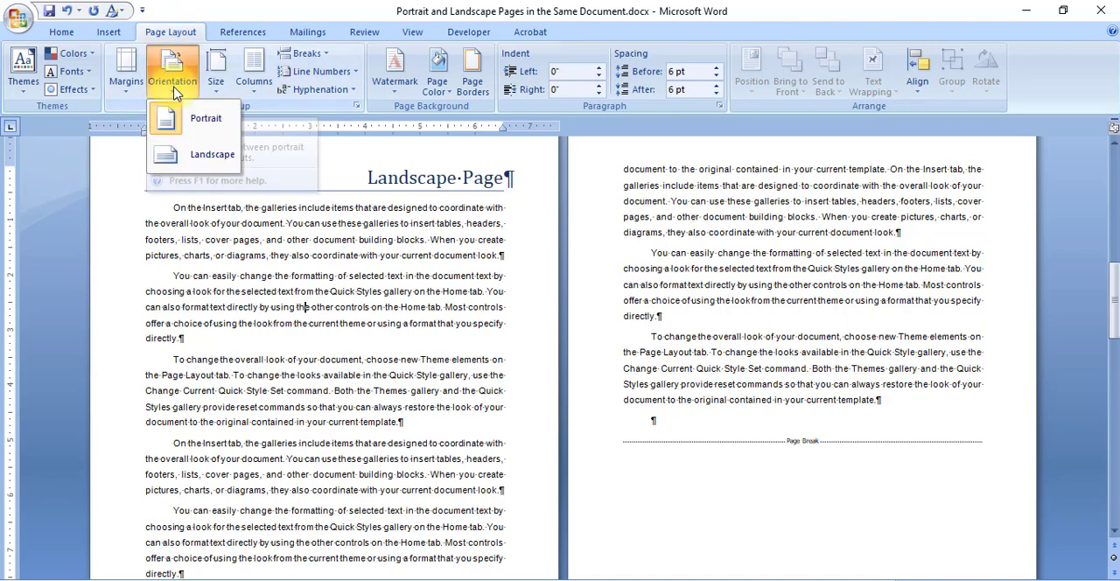
{"action": "left_click", "coordinate": [210, 160]}
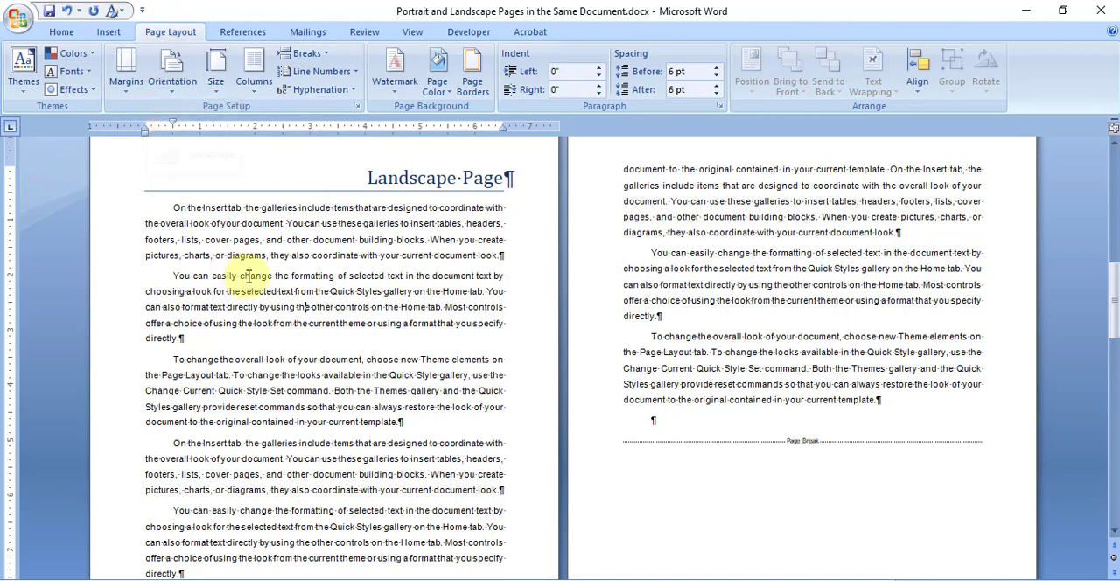
{"action": "left_click", "coordinate": [126, 83]}
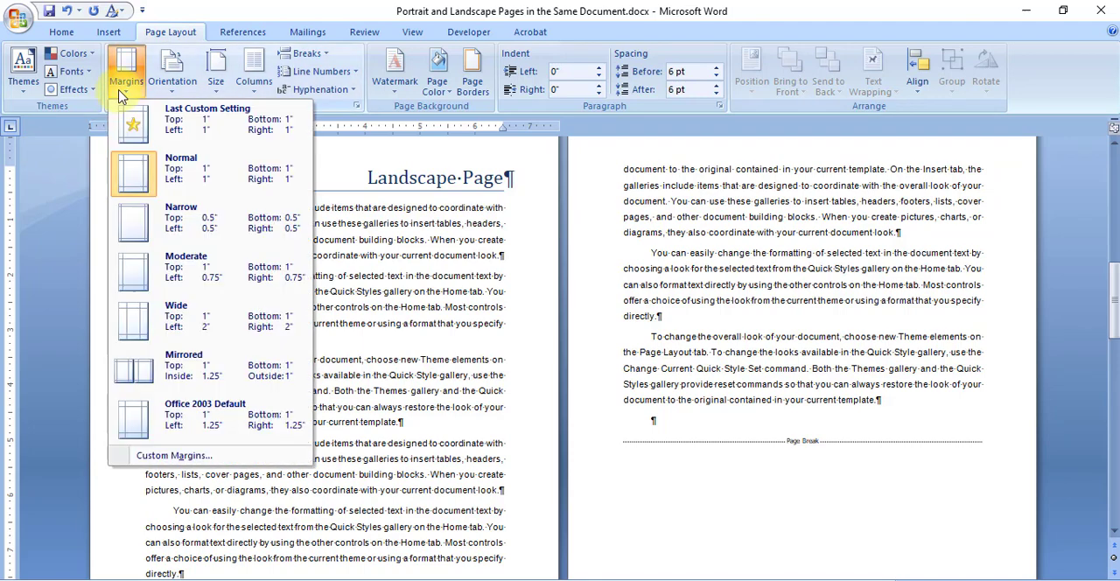
{"action": "left_click", "coordinate": [194, 462]}
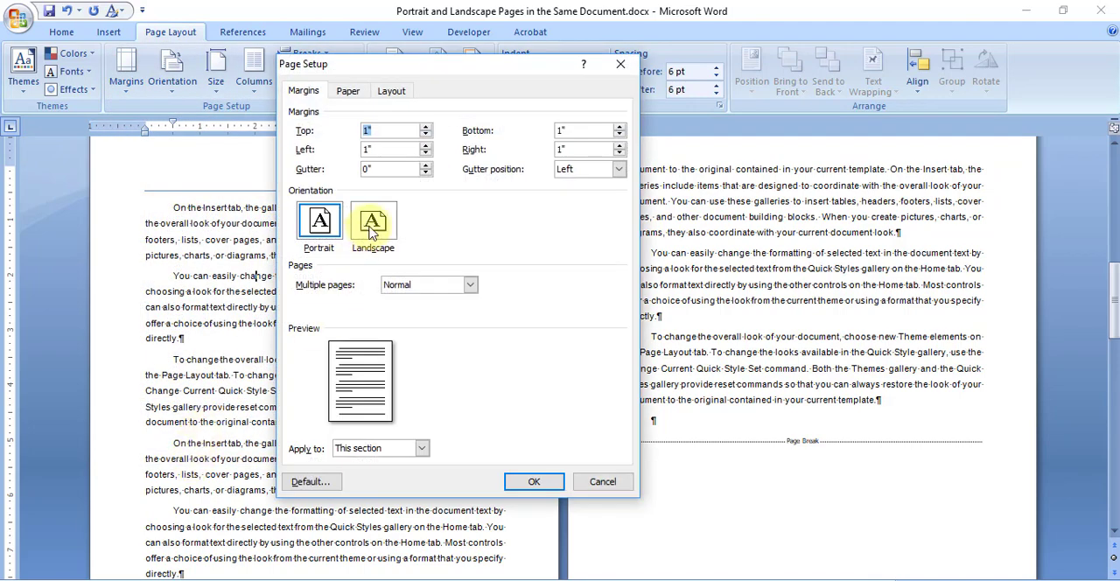
{"action": "left_click", "coordinate": [372, 230]}
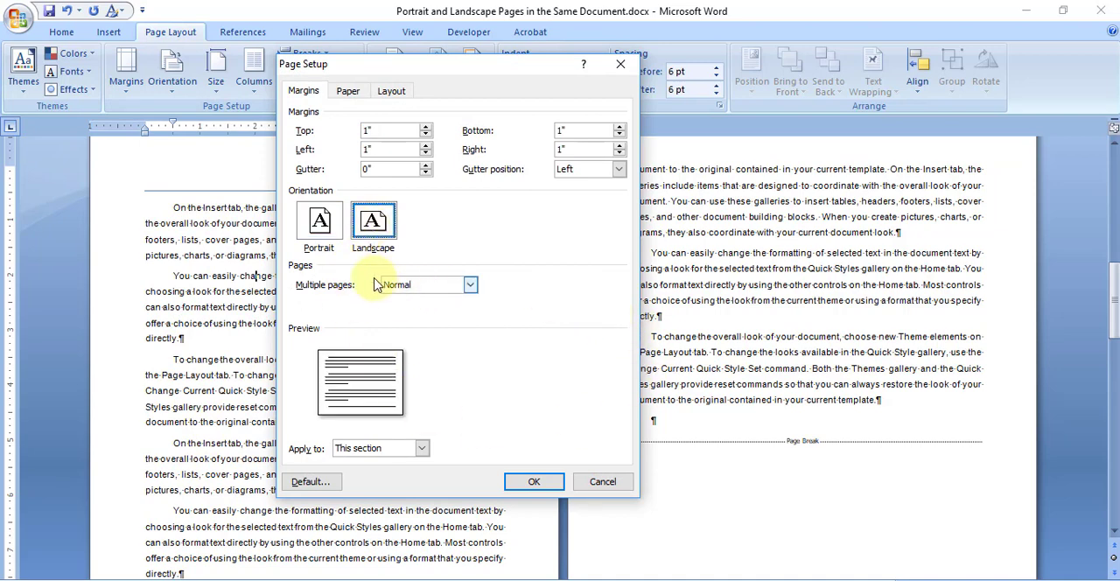
{"action": "left_click", "coordinate": [601, 482]}
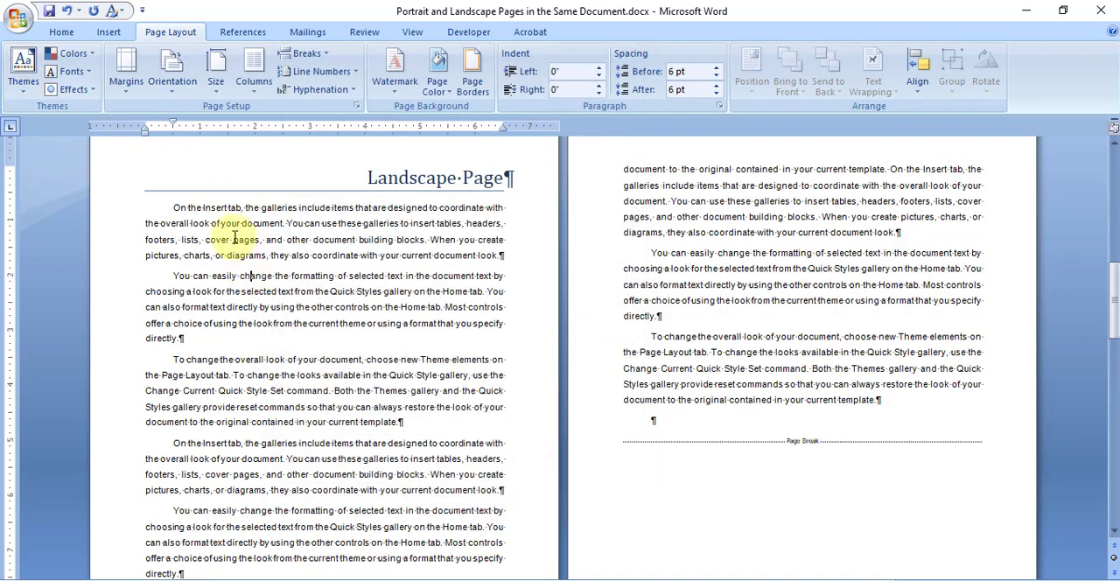
Step: Set the orientation of the section starting at the Landscape Page heading to Landscape
{"action": "left_click", "coordinate": [172, 94]}
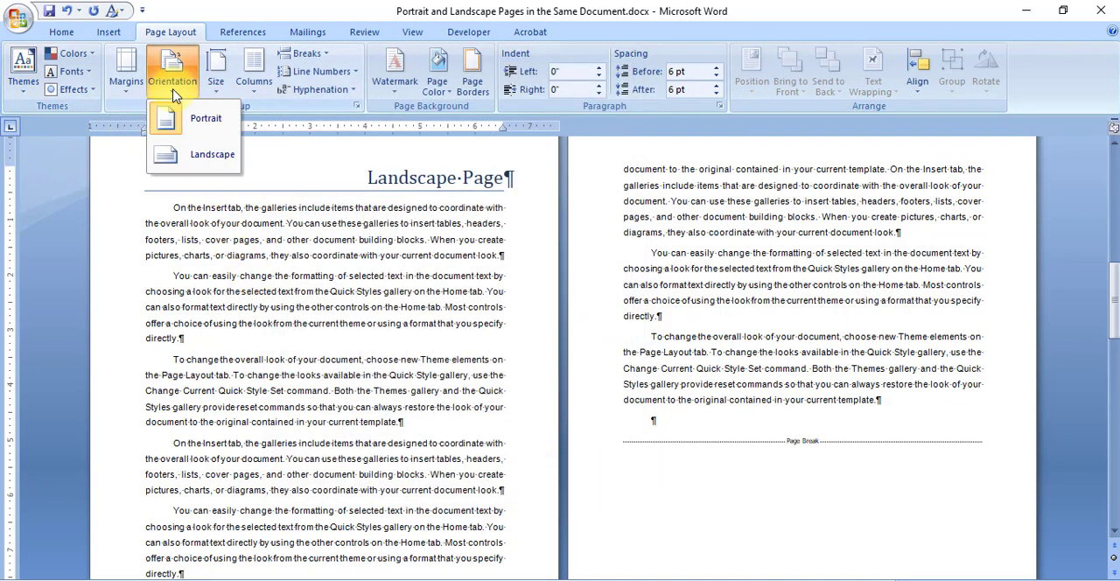
{"action": "left_click", "coordinate": [198, 158]}
{"action": "scroll", "coordinate": [603, 367], "scroll_direction": "up", "scroll_amount": 8}
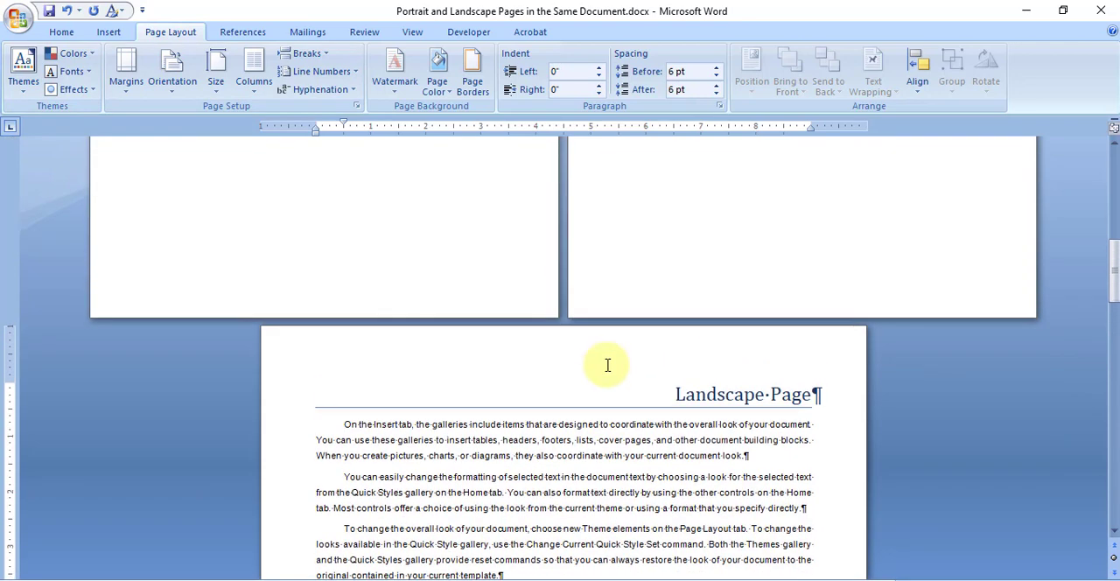
{"action": "scroll", "coordinate": [603, 423], "scroll_direction": "up", "scroll_amount": 5}
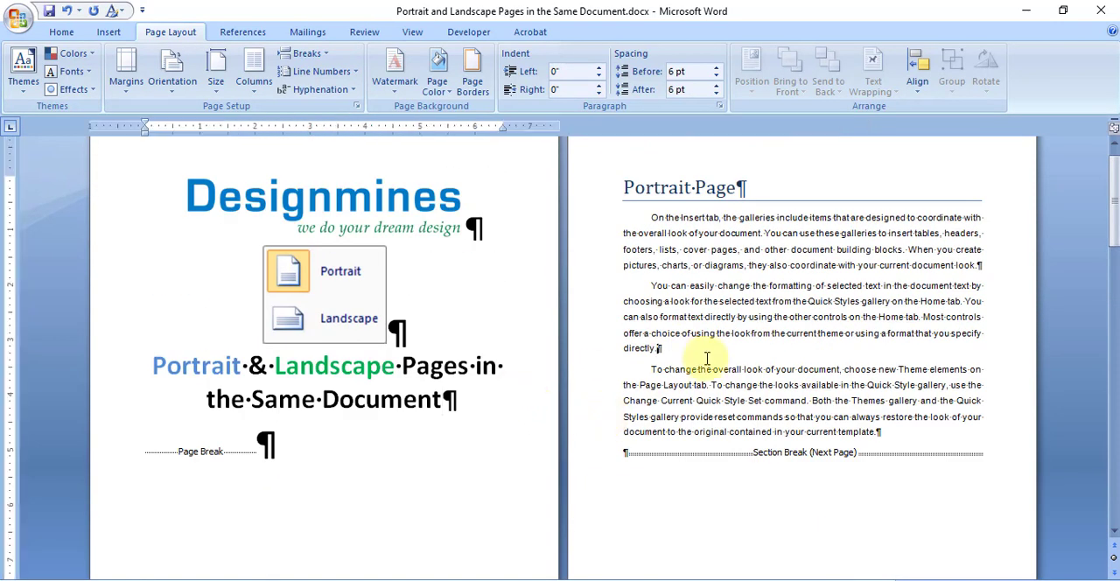
Step: Examine the orientation of the pages following the section break and zoom out to show two landscape pages side by side
{"action": "scroll", "coordinate": [730, 343], "scroll_direction": "down", "scroll_amount": 12}
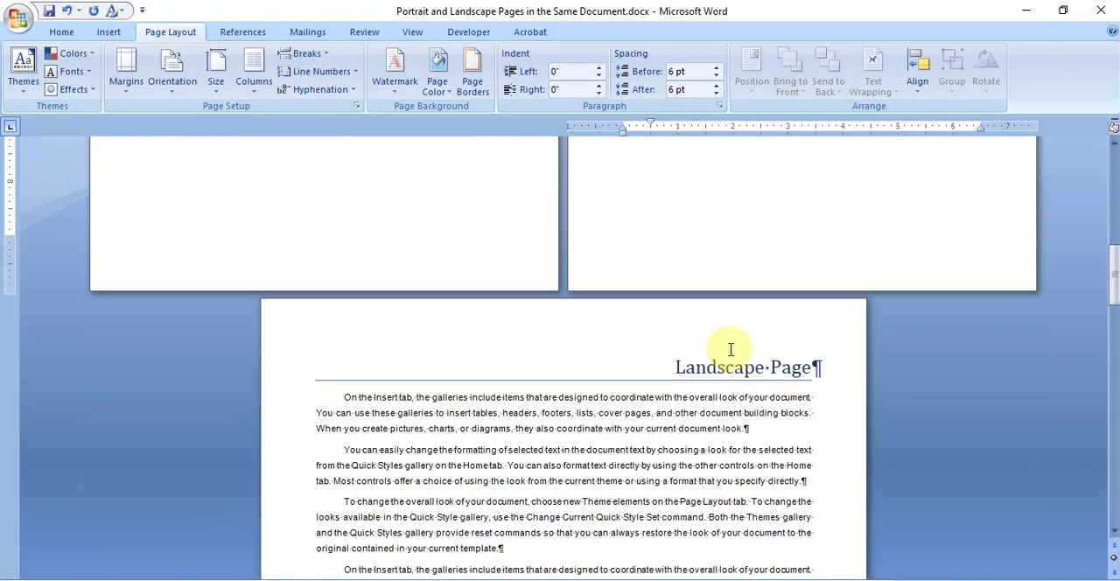
{"action": "scroll", "coordinate": [559, 433], "scroll_direction": "down", "scroll_amount": 10}
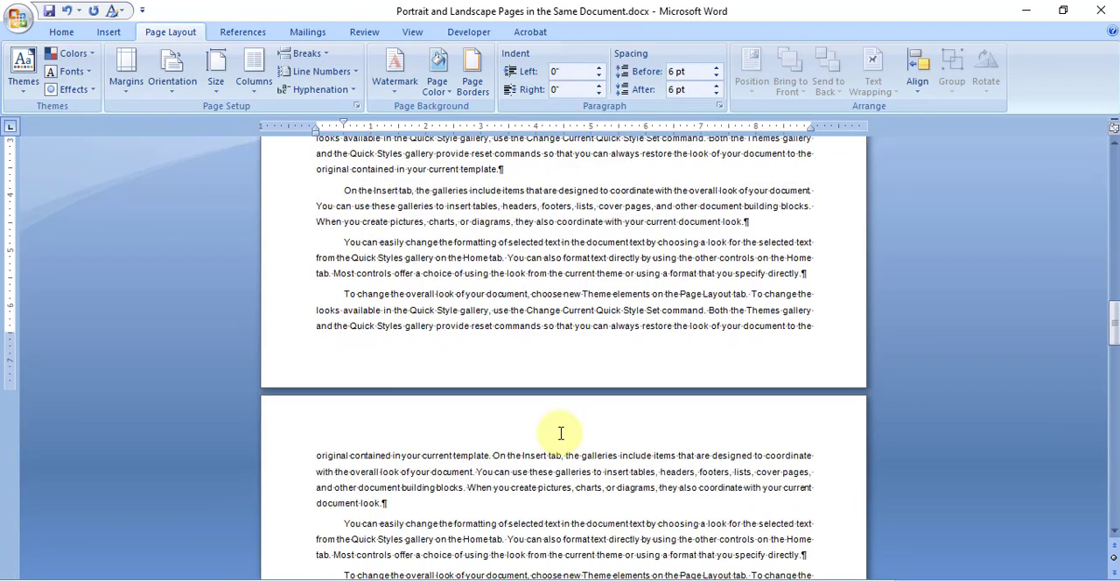
{"action": "scroll", "coordinate": [556, 411], "scroll_direction": "down", "scroll_amount": 8}
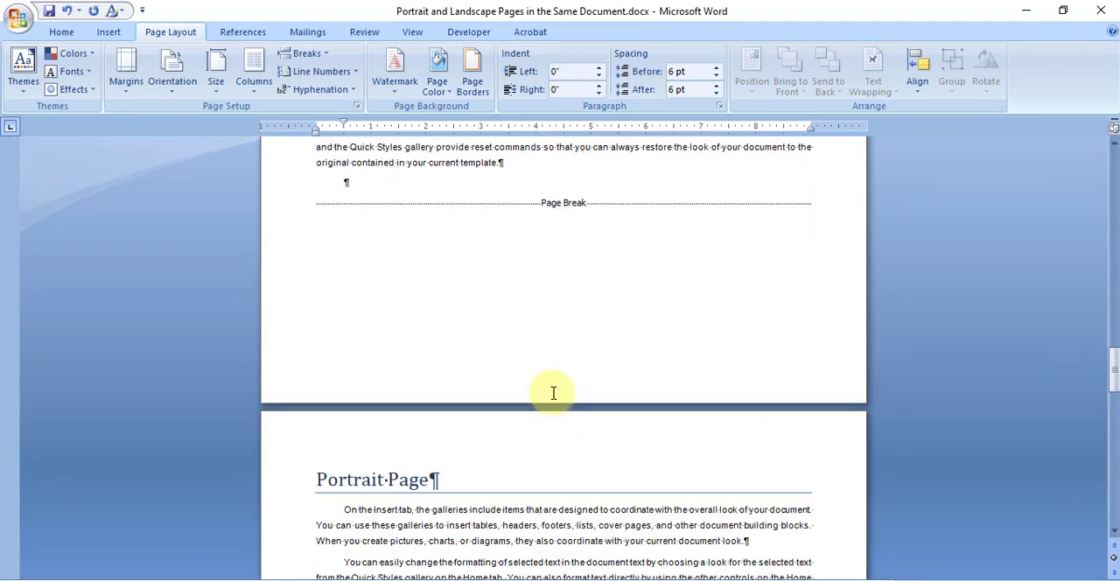
{"action": "scroll", "coordinate": [553, 394], "scroll_direction": "down", "scroll_amount": 2}
{"action": "left_click", "coordinate": [539, 323]}
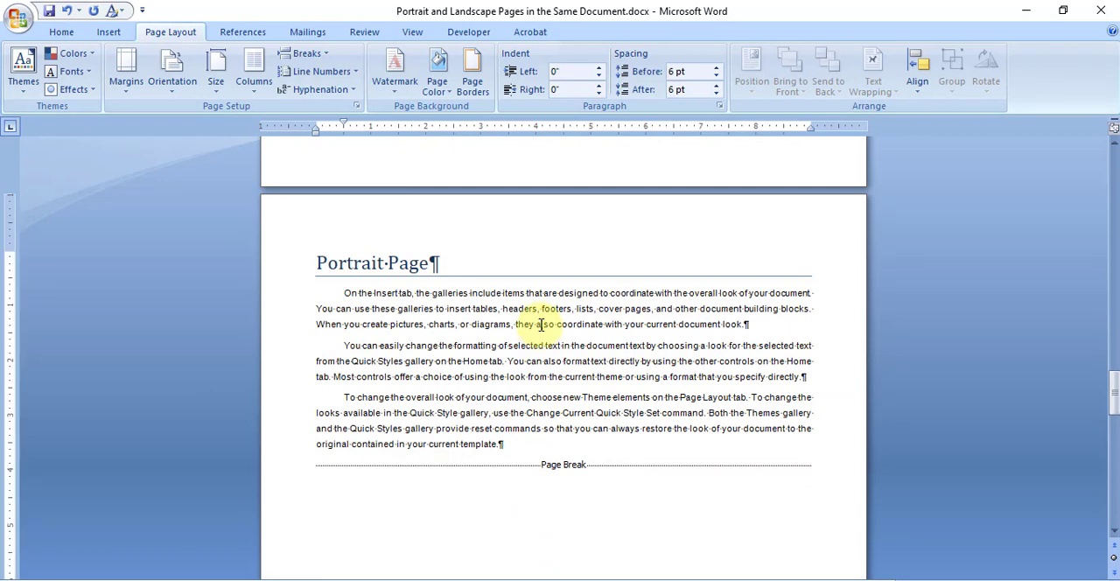
{"action": "scroll", "coordinate": [540, 326], "scroll_direction": "down", "scroll_amount": 2}
{"action": "scroll", "coordinate": [540, 326], "scroll_direction": "up", "scroll_amount": 2}
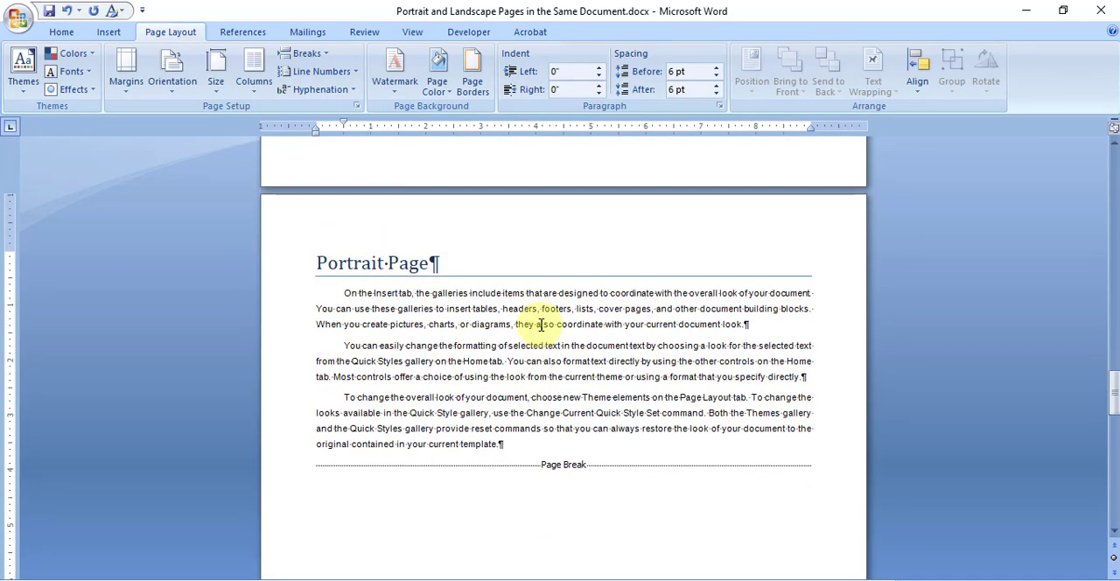
{"action": "scroll", "coordinate": [541, 325], "scroll_direction": "down", "scroll_amount": 1}
{"action": "scroll", "coordinate": [540, 325], "scroll_direction": "down", "scroll_amount": 3}
{"action": "scroll", "coordinate": [541, 324], "scroll_direction": "up", "scroll_amount": 8}
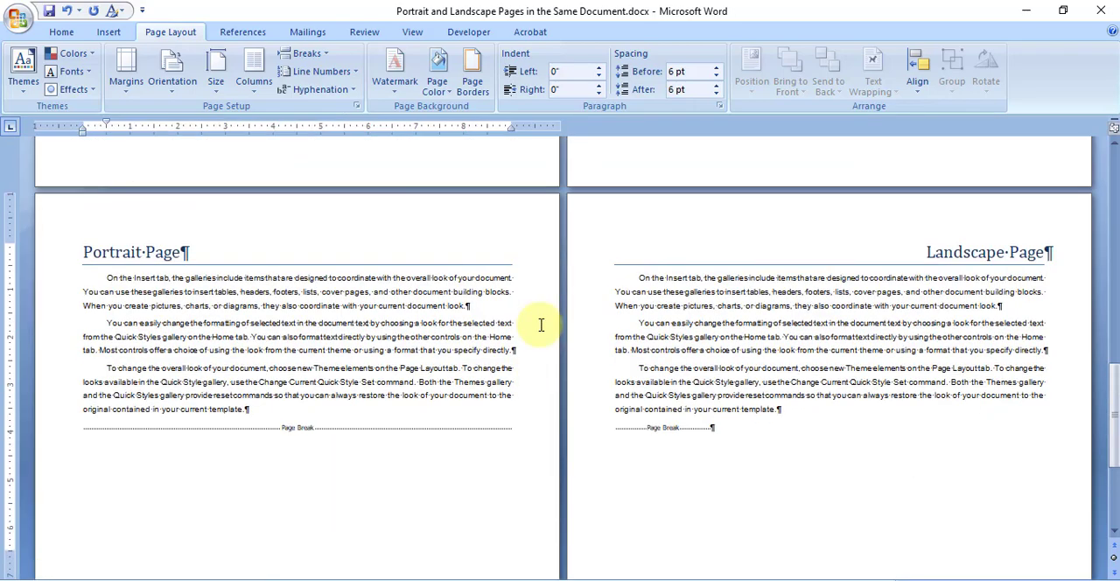
{"action": "scroll", "coordinate": [541, 325], "scroll_direction": "up", "scroll_amount": 10}
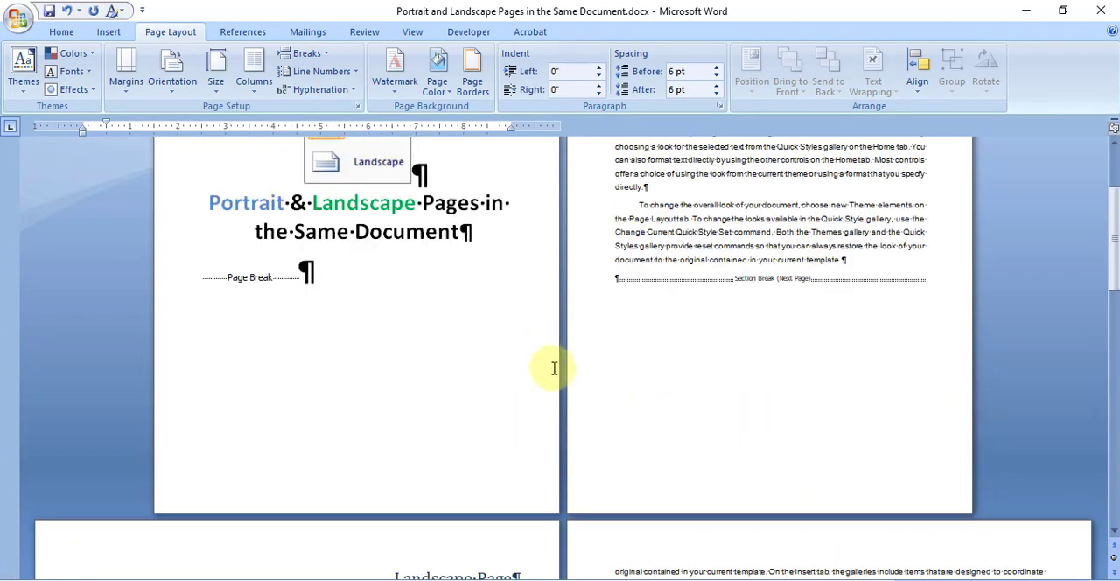
Step: Compare the page orientations from the cover page through to the second Portrait Page and second Landscape Page headings
{"action": "left_click", "coordinate": [498, 350]}
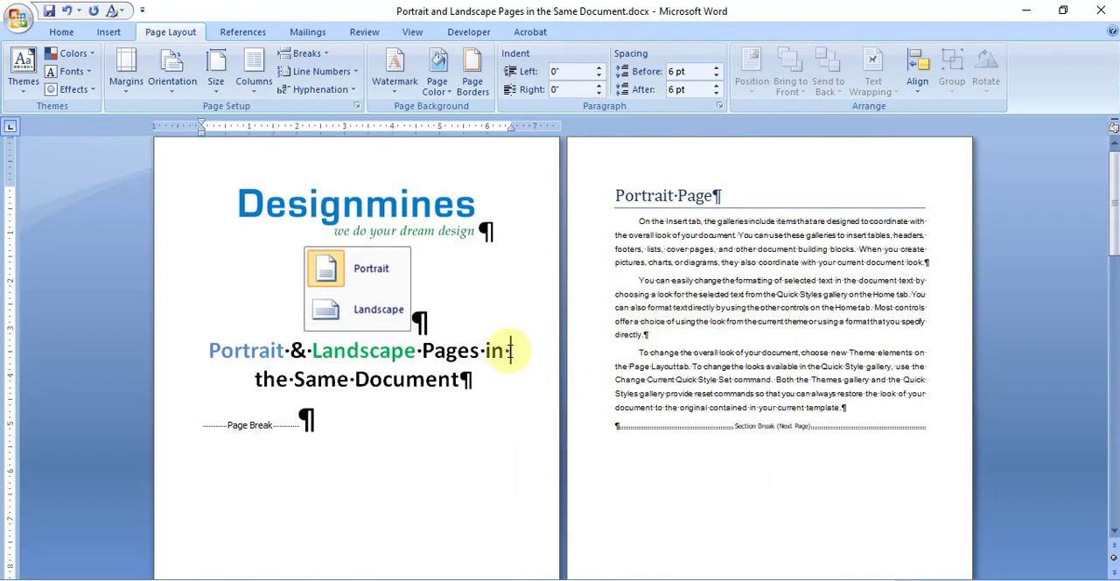
{"action": "scroll", "coordinate": [755, 350], "scroll_direction": "down", "scroll_amount": 6}
{"action": "scroll", "coordinate": [757, 354], "scroll_direction": "down", "scroll_amount": 2}
{"action": "left_click", "coordinate": [402, 389]}
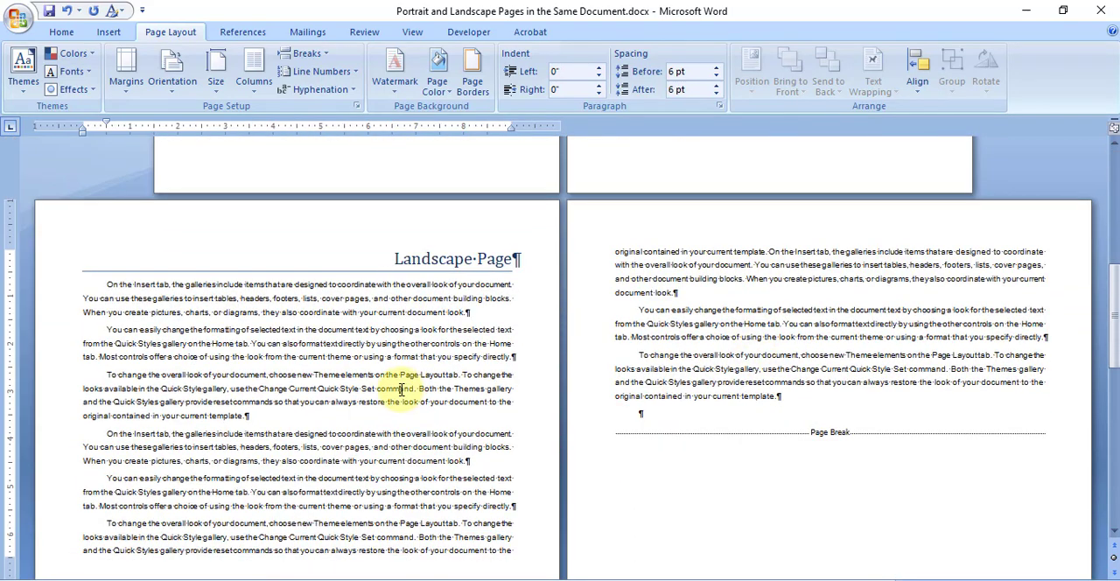
{"action": "scroll", "coordinate": [402, 389], "scroll_direction": "down", "scroll_amount": 1}
{"action": "left_click", "coordinate": [737, 286]}
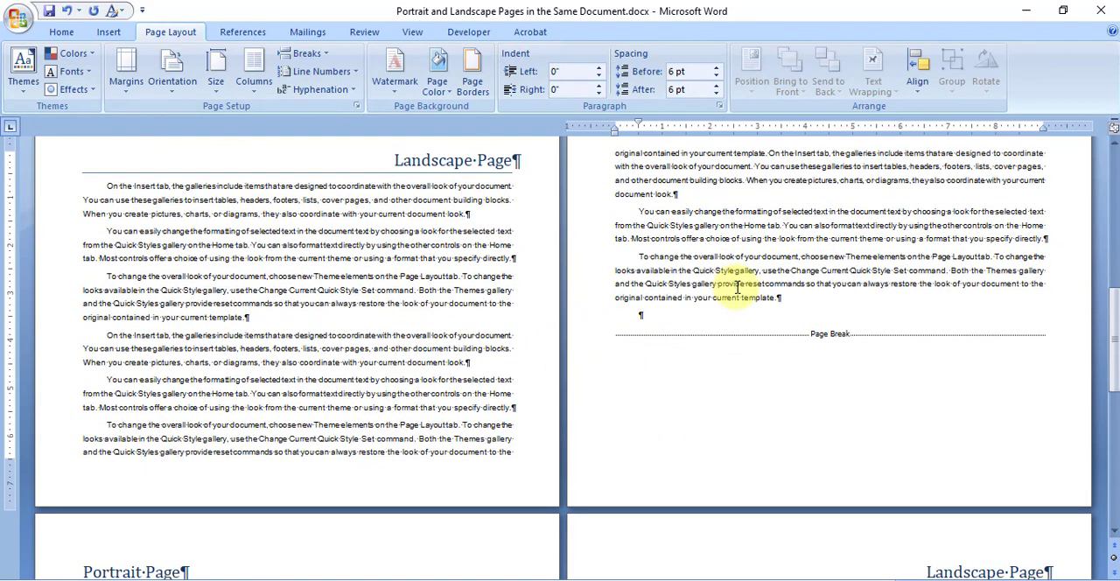
{"action": "scroll", "coordinate": [737, 285], "scroll_direction": "down", "scroll_amount": 2}
{"action": "left_click", "coordinate": [293, 496]}
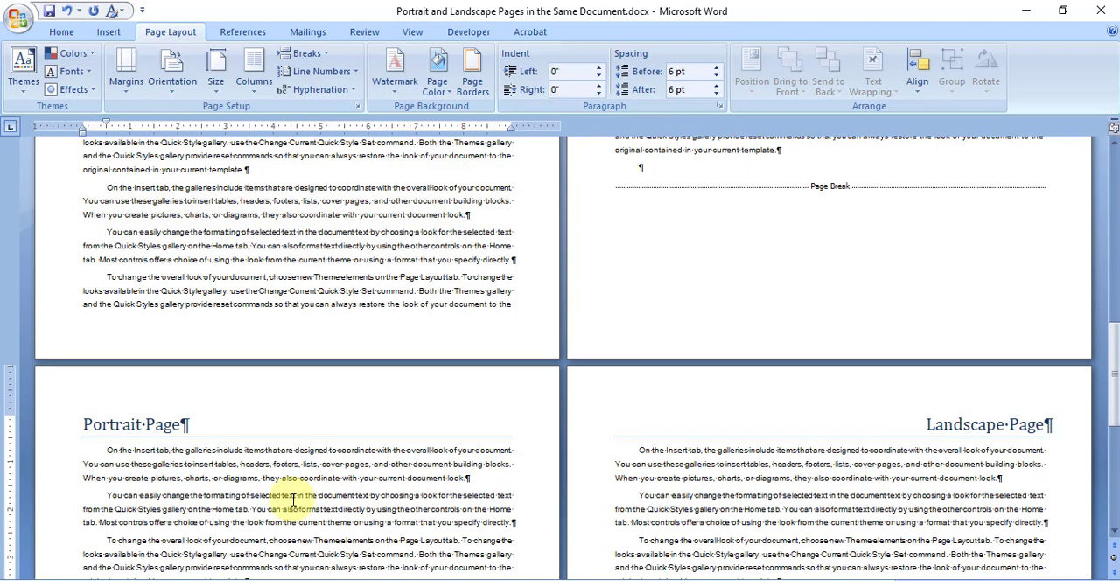
{"action": "scroll", "coordinate": [293, 496], "scroll_direction": "down", "scroll_amount": 1}
{"action": "left_click_drag", "start_coordinate": [242, 340], "coordinate": [278, 423]}
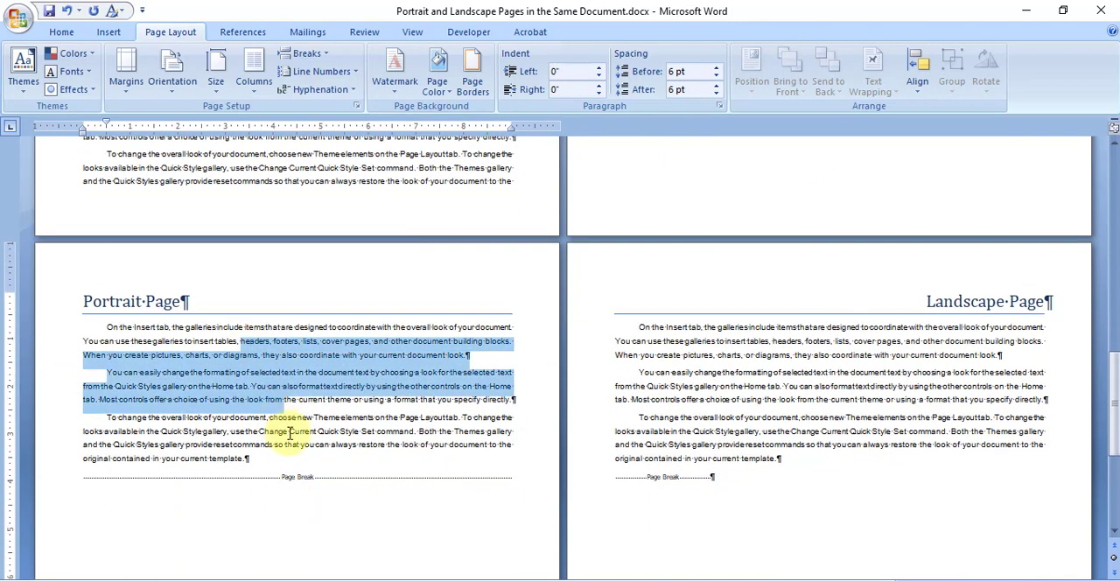
{"action": "left_click", "coordinate": [290, 433]}
Step: Insert a Next Page section break after the last paragraph of the first Landscape Page text and move it onto its own line
{"action": "scroll", "coordinate": [273, 431], "scroll_direction": "up", "scroll_amount": 3}
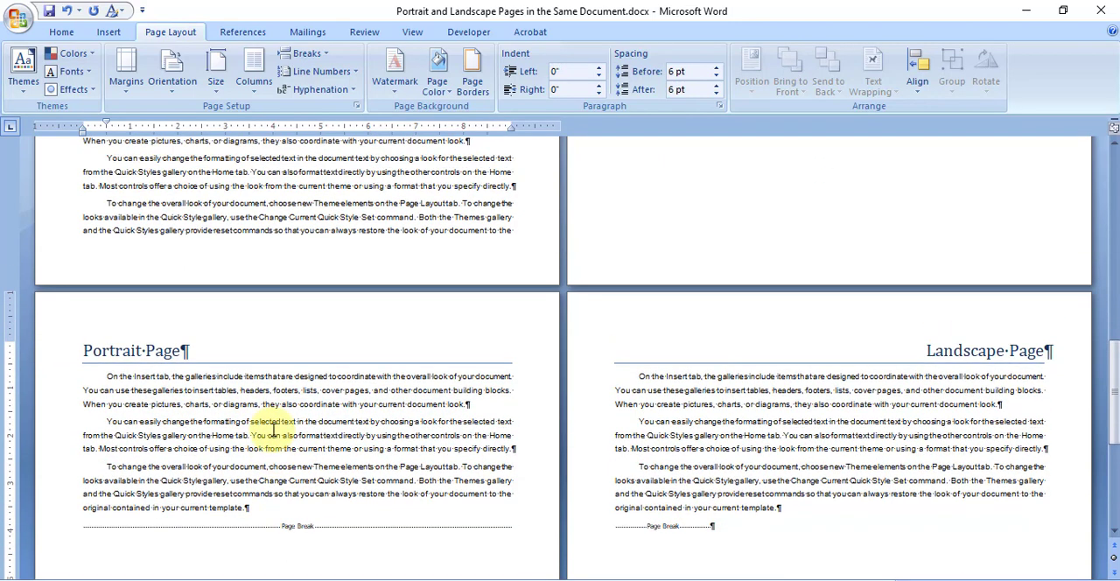
{"action": "scroll", "coordinate": [720, 325], "scroll_direction": "up", "scroll_amount": 3}
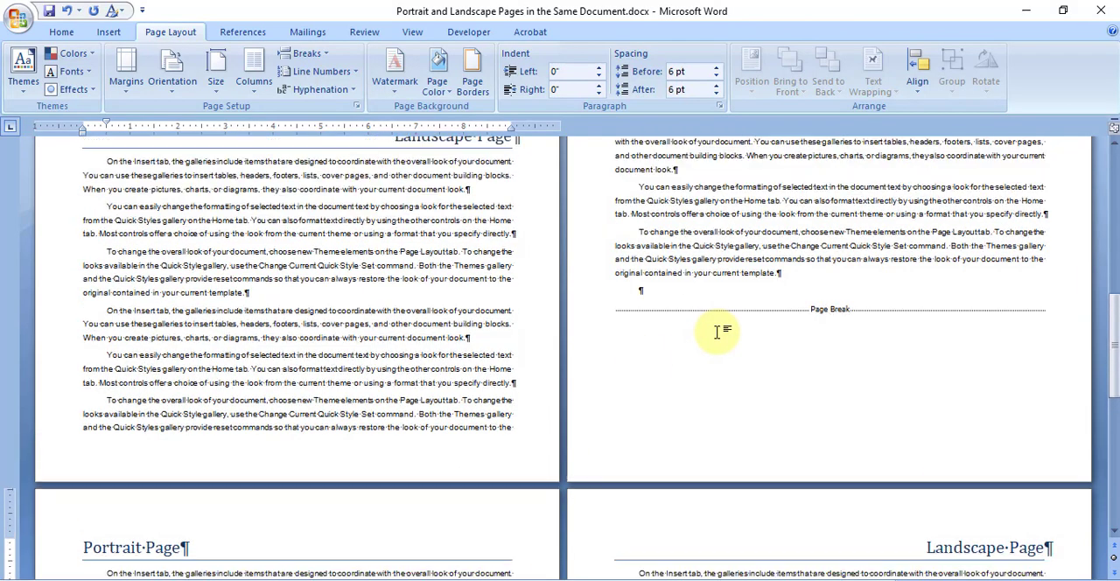
{"action": "left_click", "coordinate": [659, 370]}
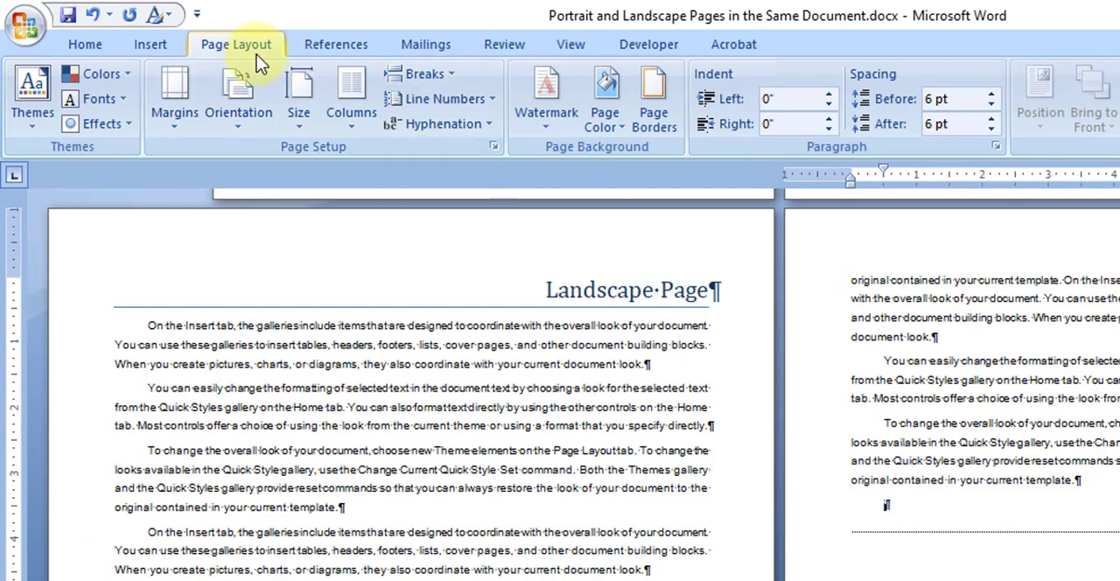
{"action": "left_click", "coordinate": [454, 78]}
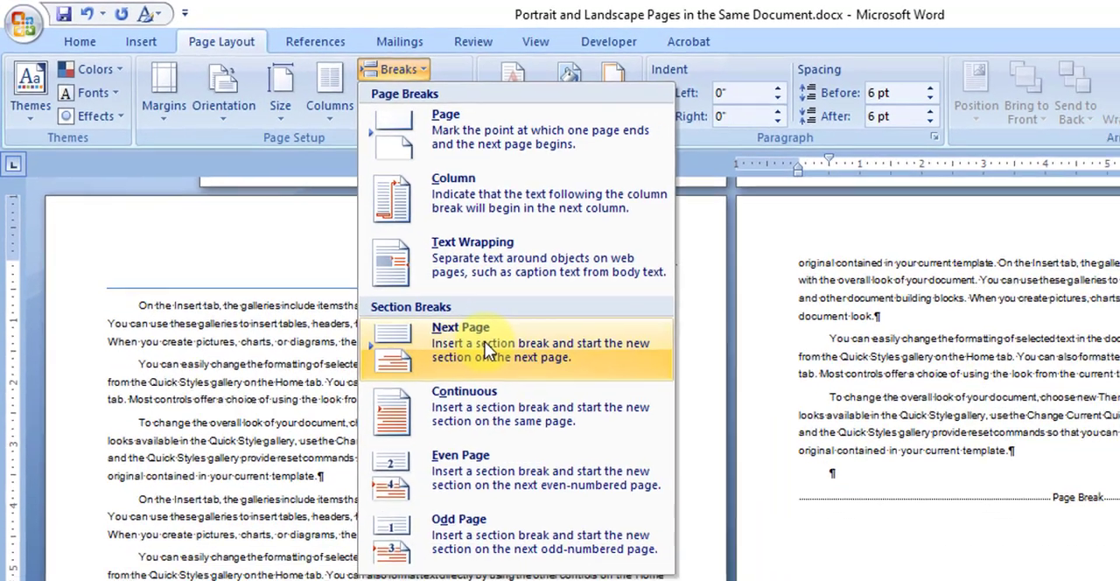
{"action": "left_click", "coordinate": [519, 371]}
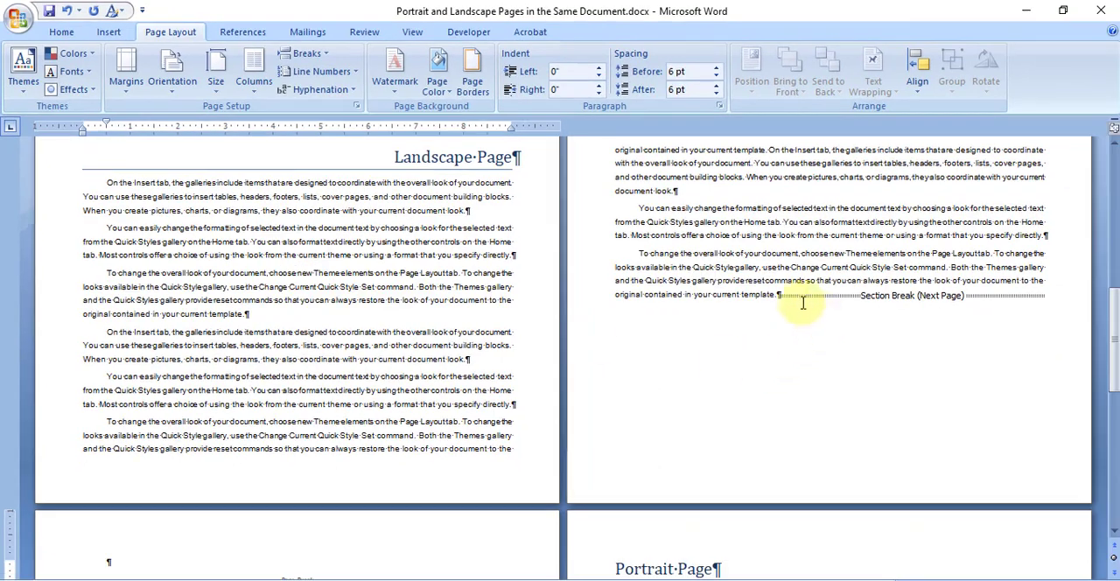
{"action": "left_click", "coordinate": [779, 295]}
{"action": "key", "text": "Return"}
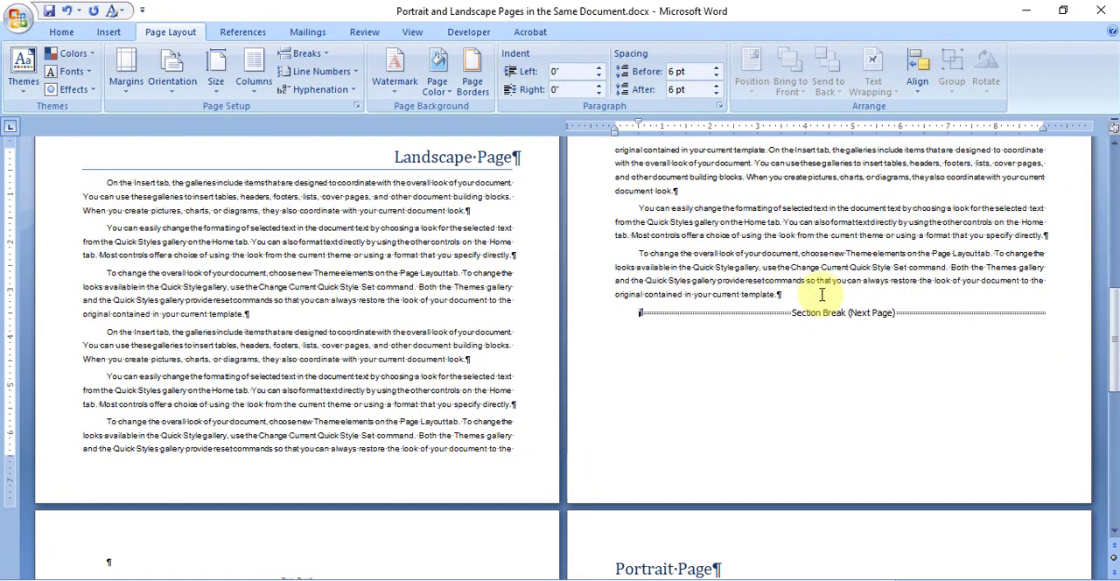
Step: Delete the empty paragraph and the page break preceding the second Portrait Page heading
{"action": "scroll", "coordinate": [820, 308], "scroll_direction": "up", "scroll_amount": 2}
{"action": "scroll", "coordinate": [820, 337], "scroll_direction": "up", "scroll_amount": 6}
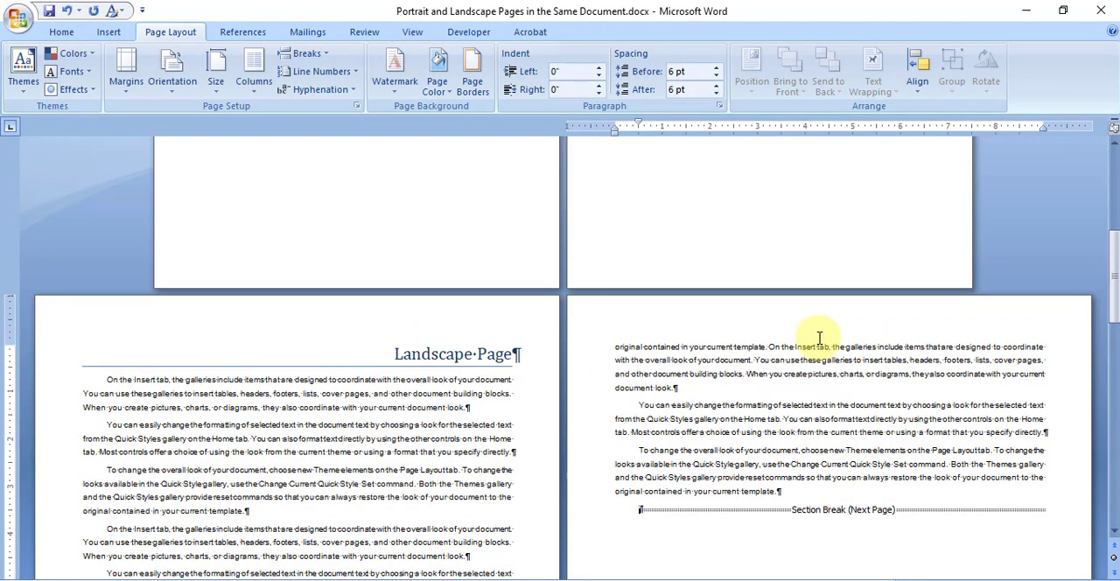
{"action": "scroll", "coordinate": [817, 332], "scroll_direction": "down", "scroll_amount": 4}
{"action": "scroll", "coordinate": [828, 402], "scroll_direction": "down", "scroll_amount": 8}
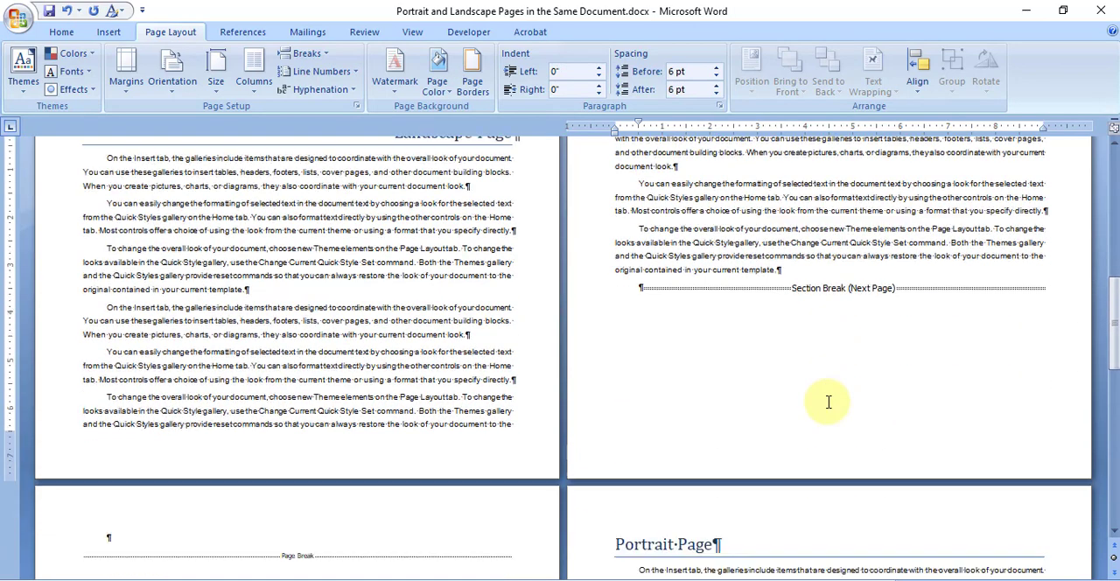
{"action": "left_click", "coordinate": [135, 349]}
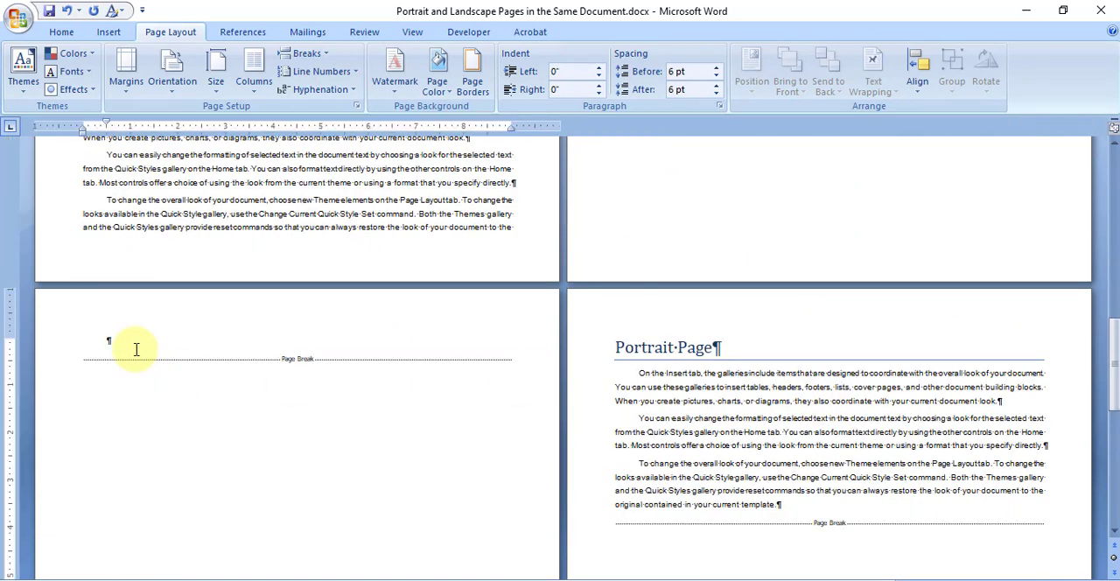
{"action": "key", "text": "Delete"}
{"action": "key", "text": "Delete"}
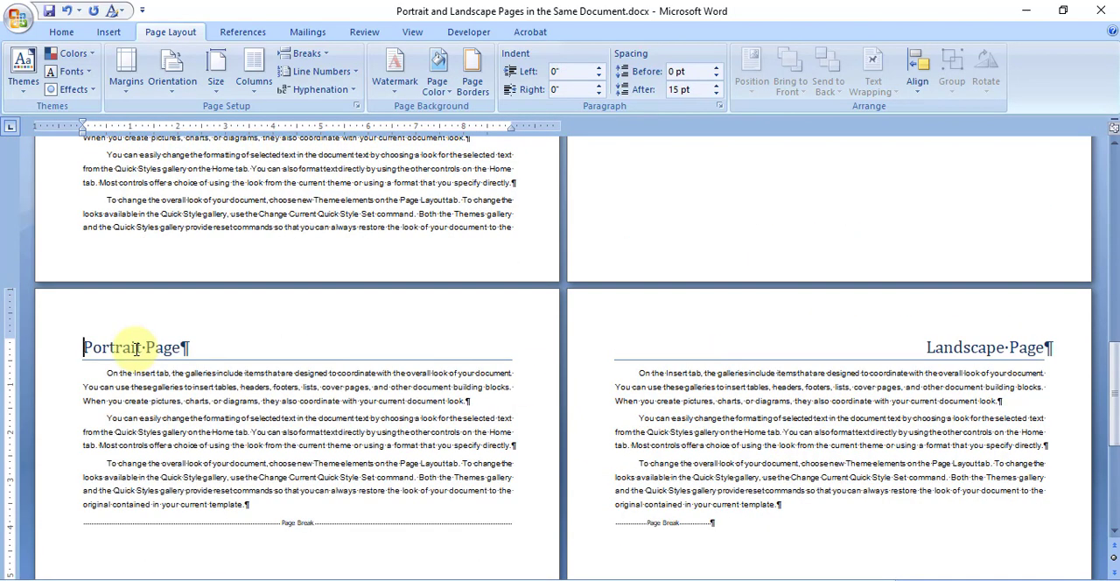
Step: Set the orientation of the section starting at the second Portrait Page heading to Portrait
{"action": "scroll", "coordinate": [258, 373], "scroll_direction": "down", "scroll_amount": 1}
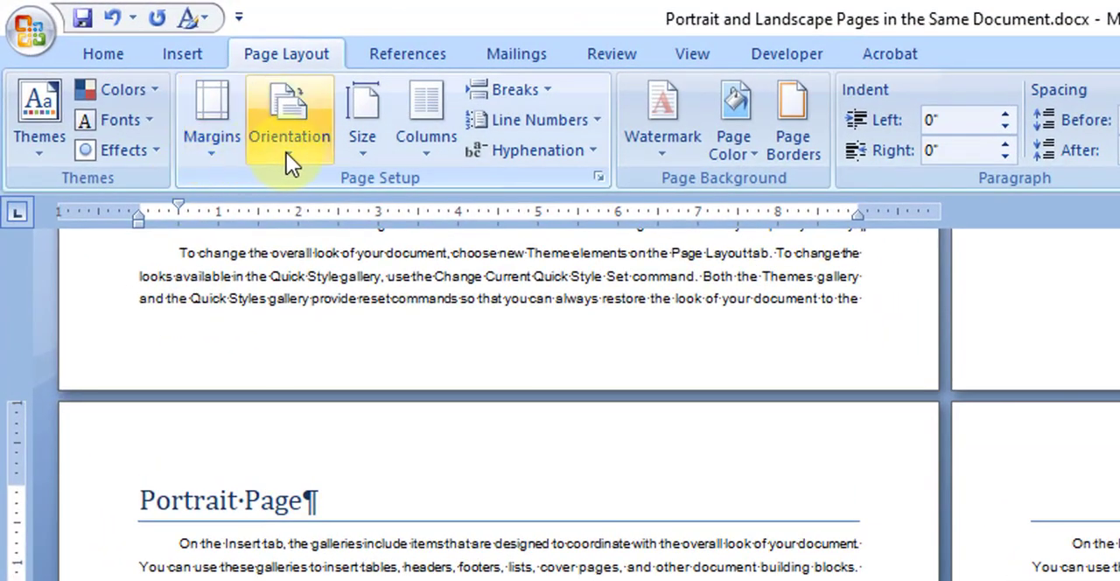
{"action": "left_click", "coordinate": [287, 152]}
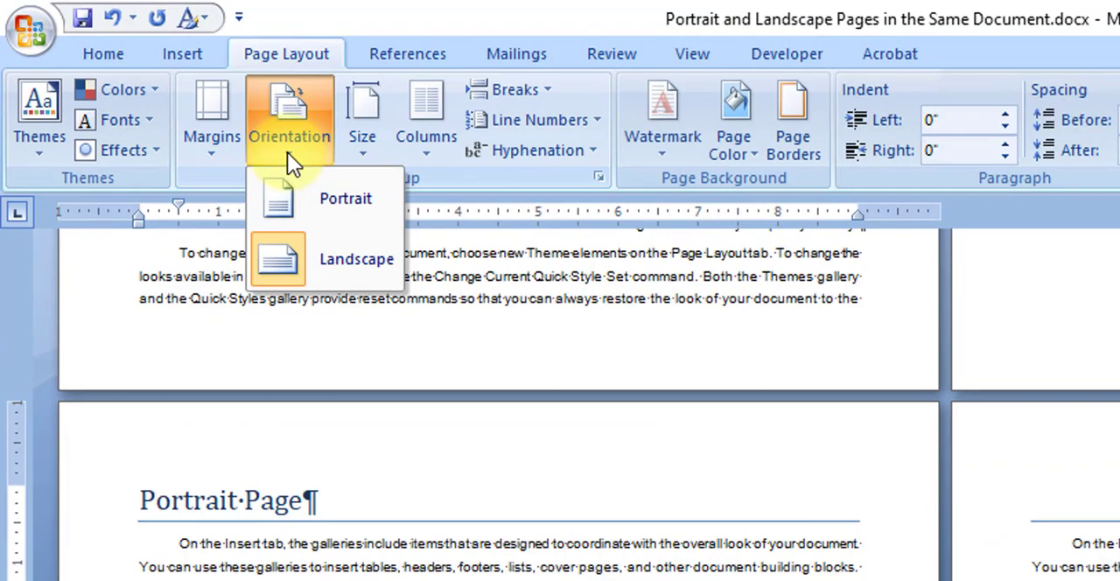
{"action": "left_click", "coordinate": [337, 197]}
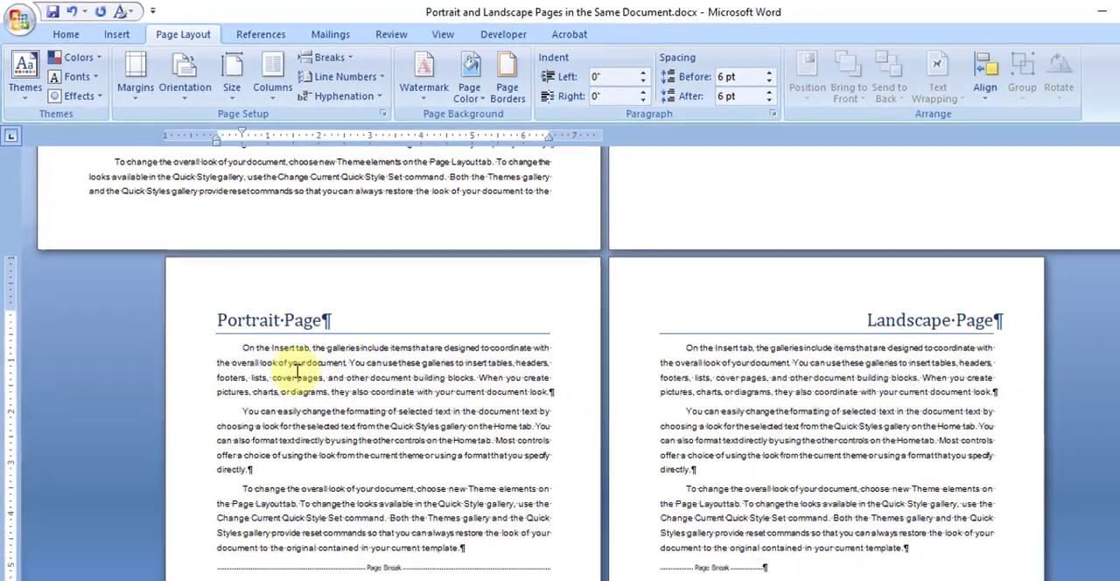
Step: Examine the orientation of the cover page, the first Portrait Page and the first Landscape Page section up to its section break
{"action": "scroll", "coordinate": [608, 506], "scroll_direction": "up", "scroll_amount": 12}
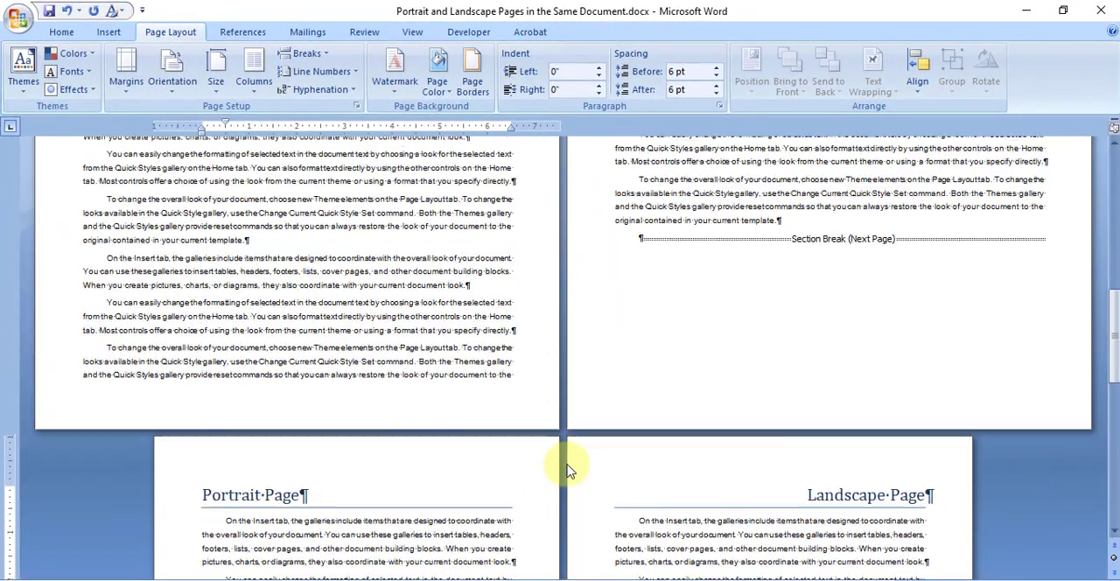
{"action": "scroll", "coordinate": [565, 472], "scroll_direction": "up", "scroll_amount": 5}
{"action": "left_click", "coordinate": [542, 260]}
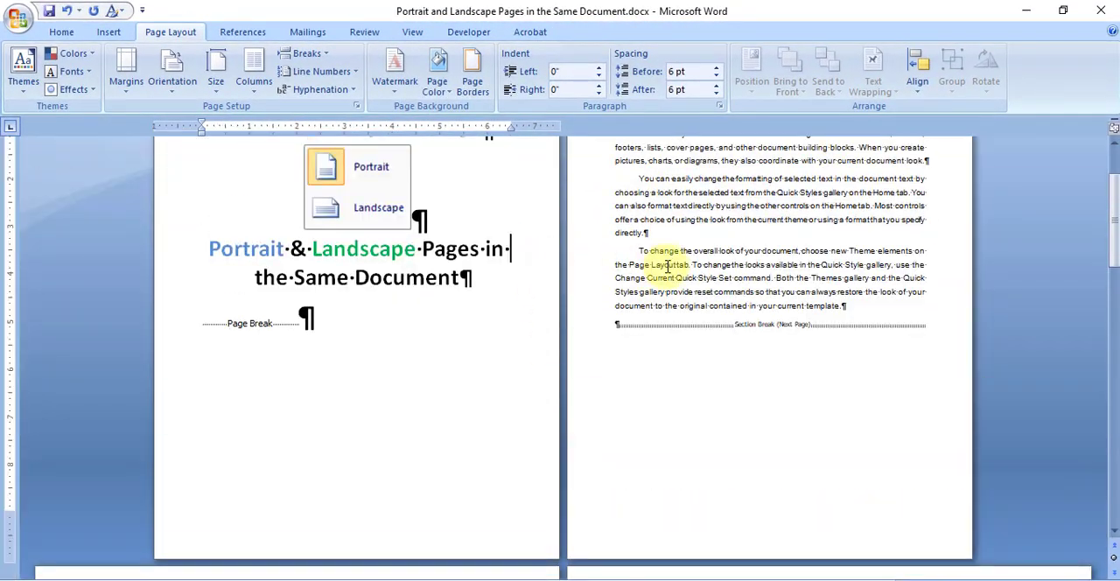
{"action": "left_click", "coordinate": [668, 266]}
{"action": "scroll", "coordinate": [674, 330], "scroll_direction": "down", "scroll_amount": 6}
{"action": "scroll", "coordinate": [674, 330], "scroll_direction": "down", "scroll_amount": 6}
{"action": "left_click", "coordinate": [473, 322]}
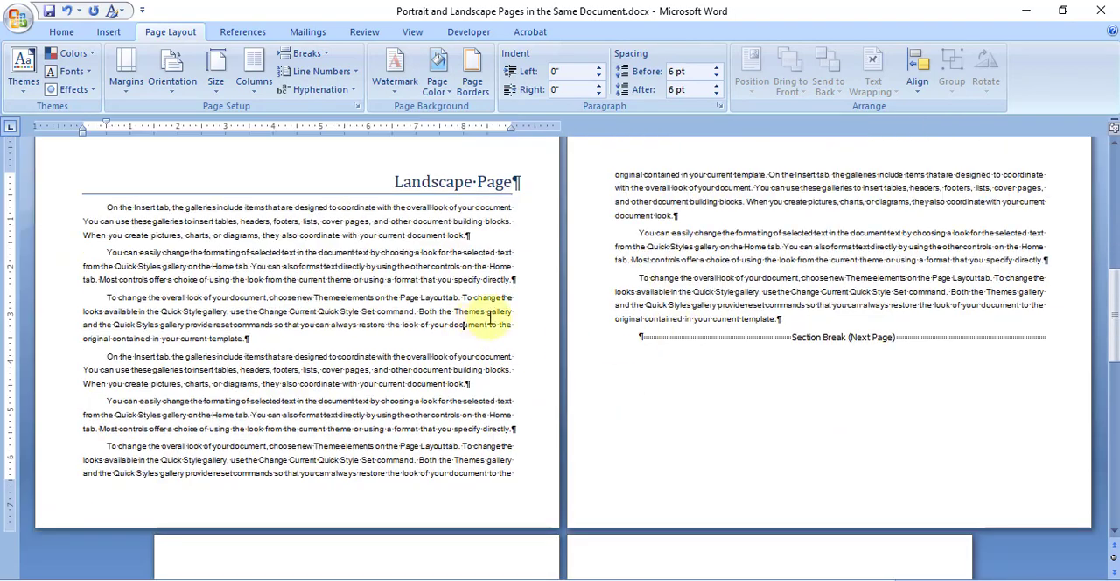
{"action": "left_click_drag", "start_coordinate": [379, 235], "coordinate": [634, 291]}
{"action": "scroll", "coordinate": [659, 289], "scroll_direction": "down", "scroll_amount": 6}
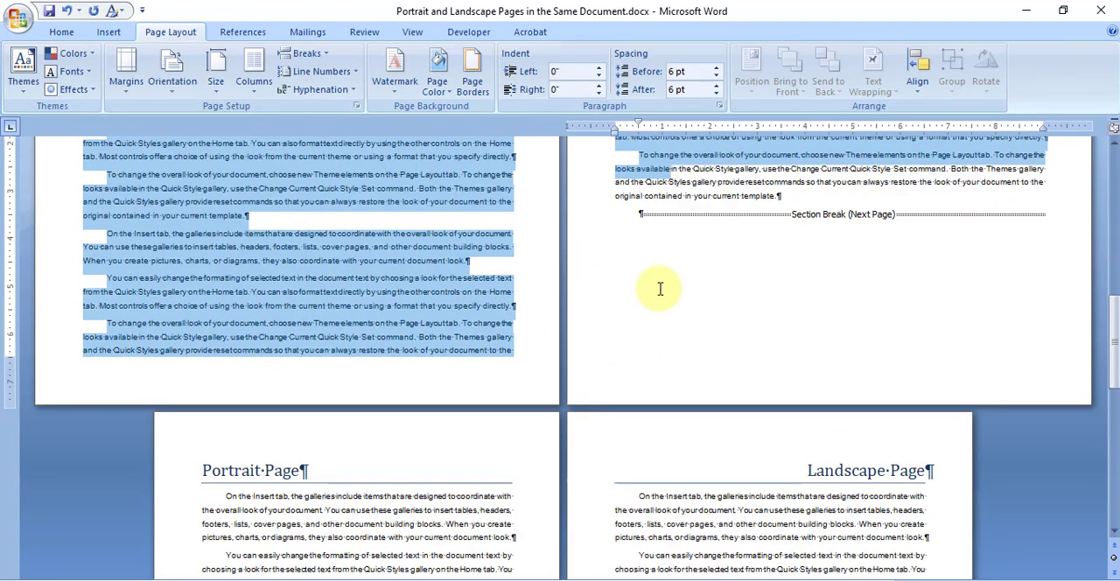
Step: Compare the orientations of the second Portrait Page and second Landscape Page and check which kind of break separates them
{"action": "left_click", "coordinate": [420, 458]}
{"action": "scroll", "coordinate": [420, 458], "scroll_direction": "down", "scroll_amount": 3}
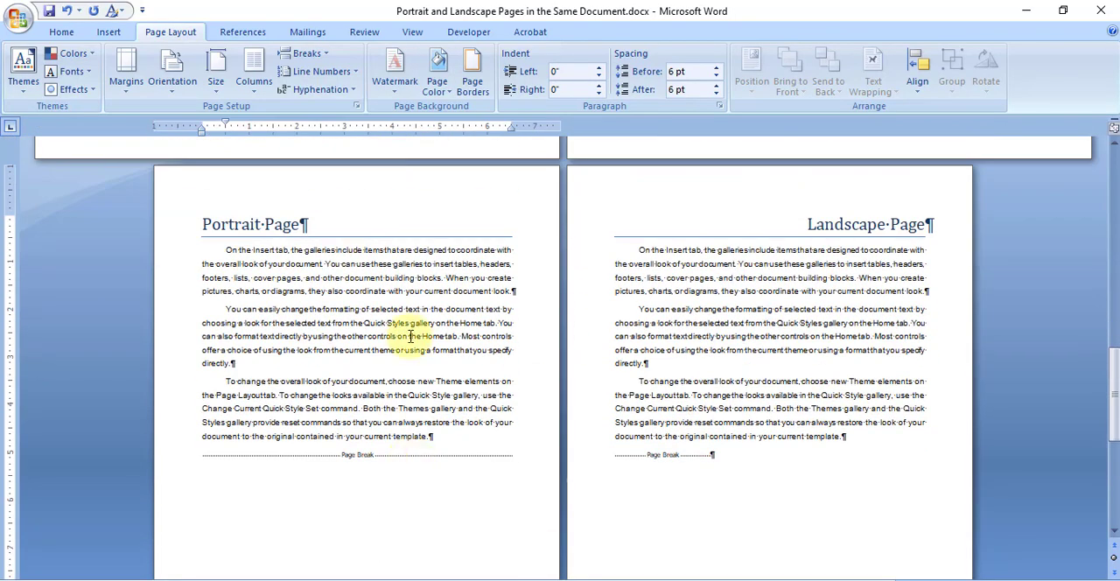
{"action": "scroll", "coordinate": [409, 337], "scroll_direction": "down", "scroll_amount": 3}
{"action": "scroll", "coordinate": [408, 337], "scroll_direction": "up", "scroll_amount": 3}
{"action": "left_click", "coordinate": [737, 338]}
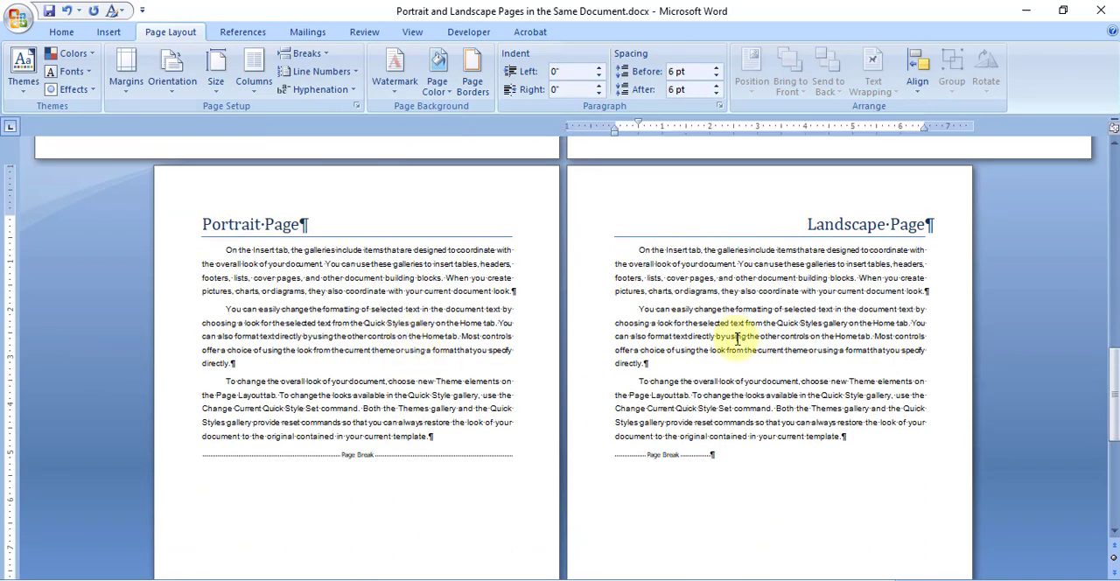
{"action": "scroll", "coordinate": [739, 338], "scroll_direction": "down", "scroll_amount": 3}
{"action": "scroll", "coordinate": [740, 335], "scroll_direction": "up", "scroll_amount": 4}
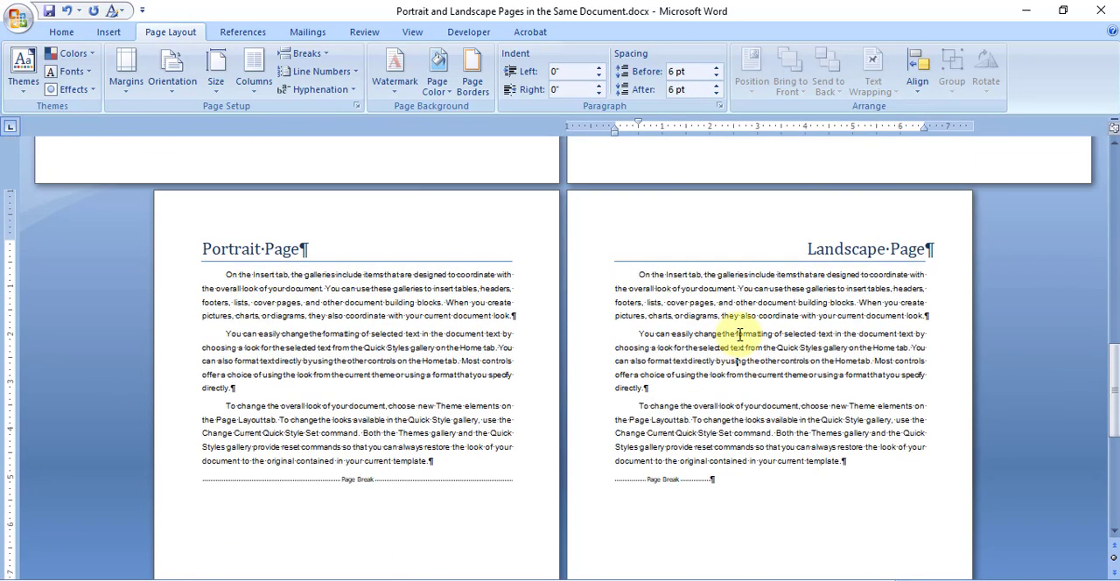
{"action": "scroll", "coordinate": [778, 386], "scroll_direction": "down", "scroll_amount": 2}
{"action": "scroll", "coordinate": [765, 380], "scroll_direction": "down", "scroll_amount": 3}
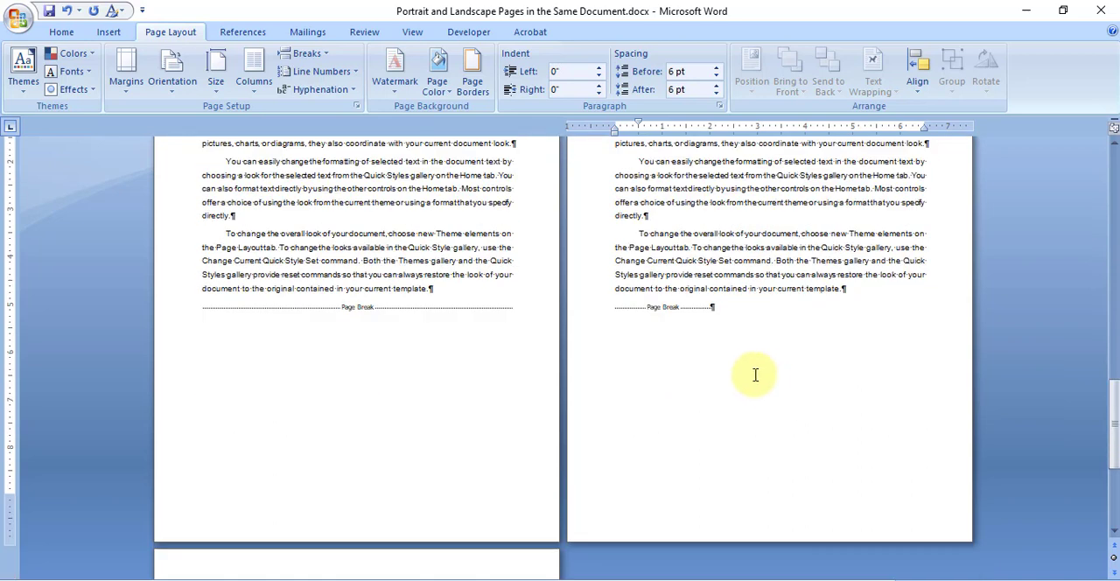
{"action": "scroll", "coordinate": [581, 297], "scroll_direction": "up", "scroll_amount": 3}
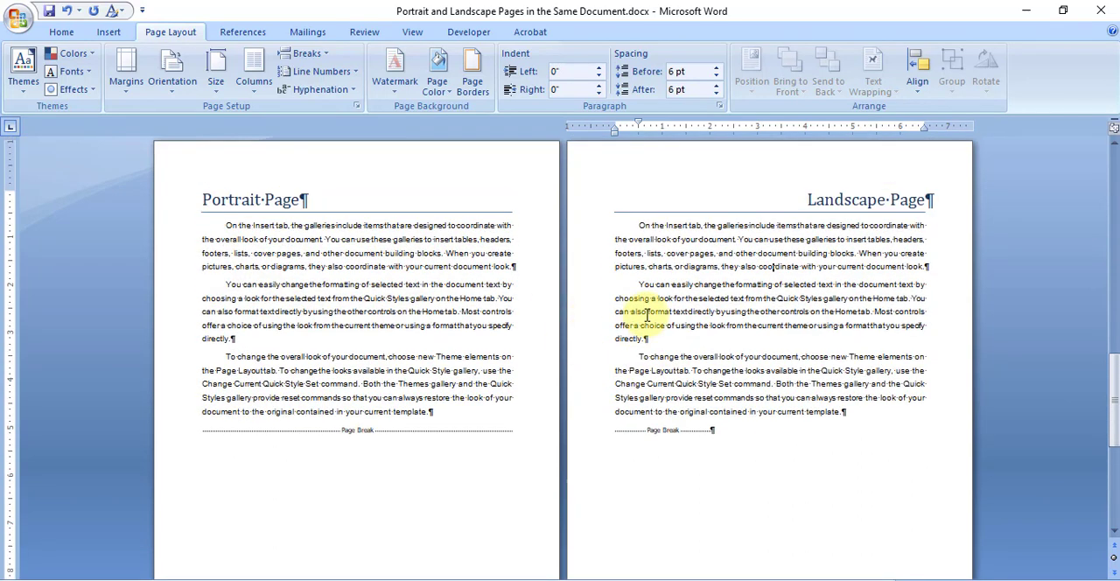
Step: Insert a Next Page section break after the last paragraph of the second Portrait Page and move it onto its own line
{"action": "left_click", "coordinate": [233, 426]}
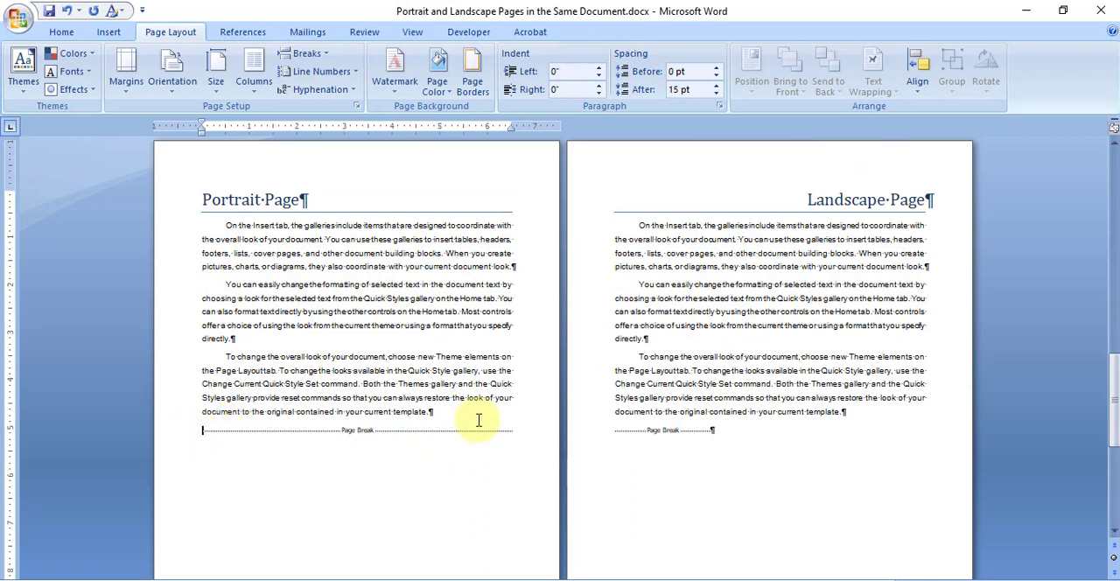
{"action": "key", "text": "Return"}
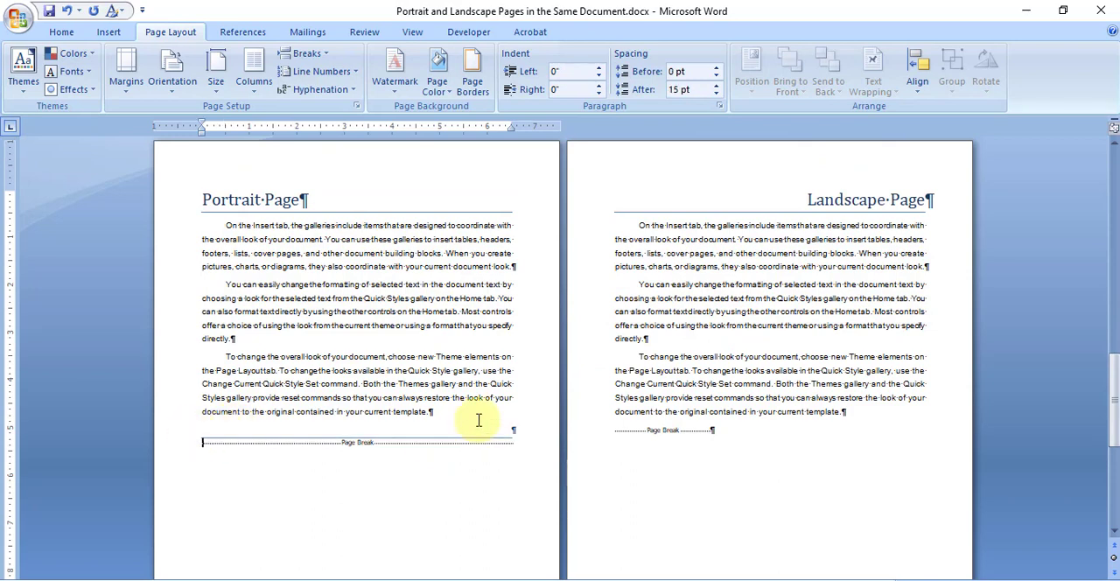
{"action": "key", "text": "BackSpace"}
{"action": "key", "text": "Return"}
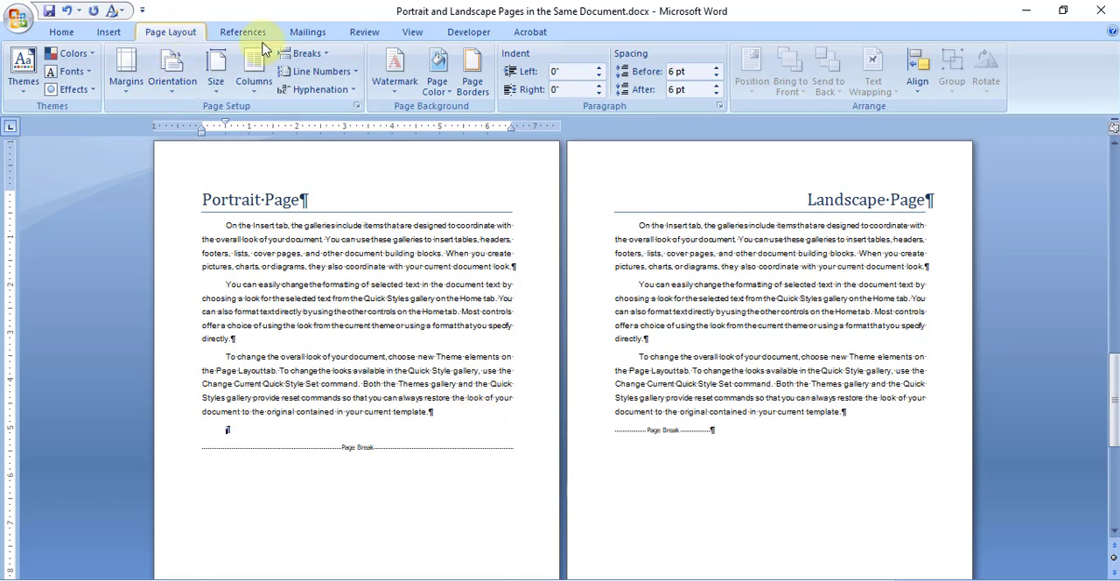
{"action": "left_click", "coordinate": [306, 53]}
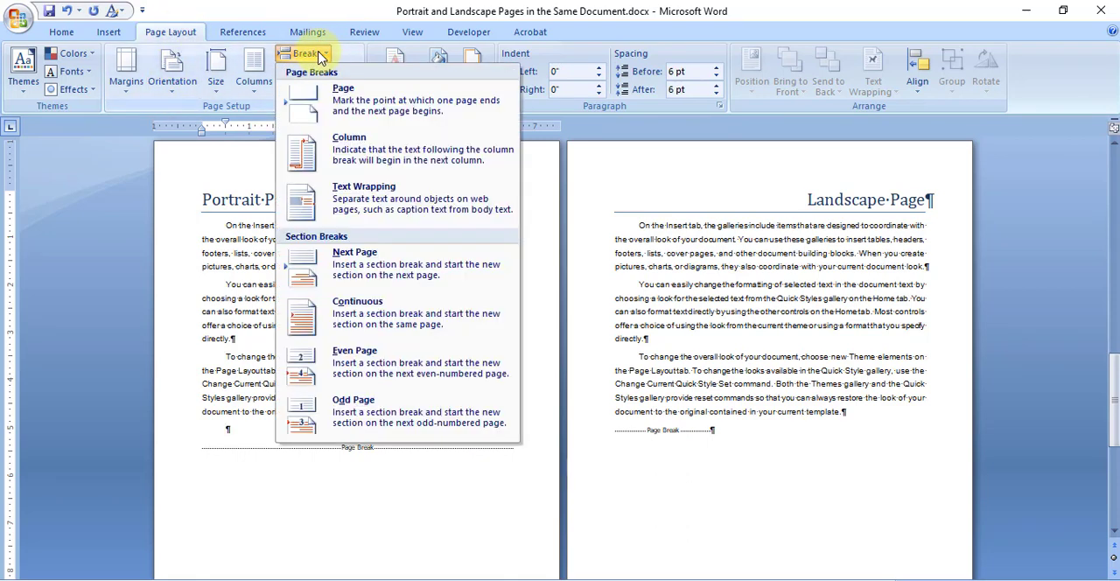
{"action": "left_click", "coordinate": [381, 259]}
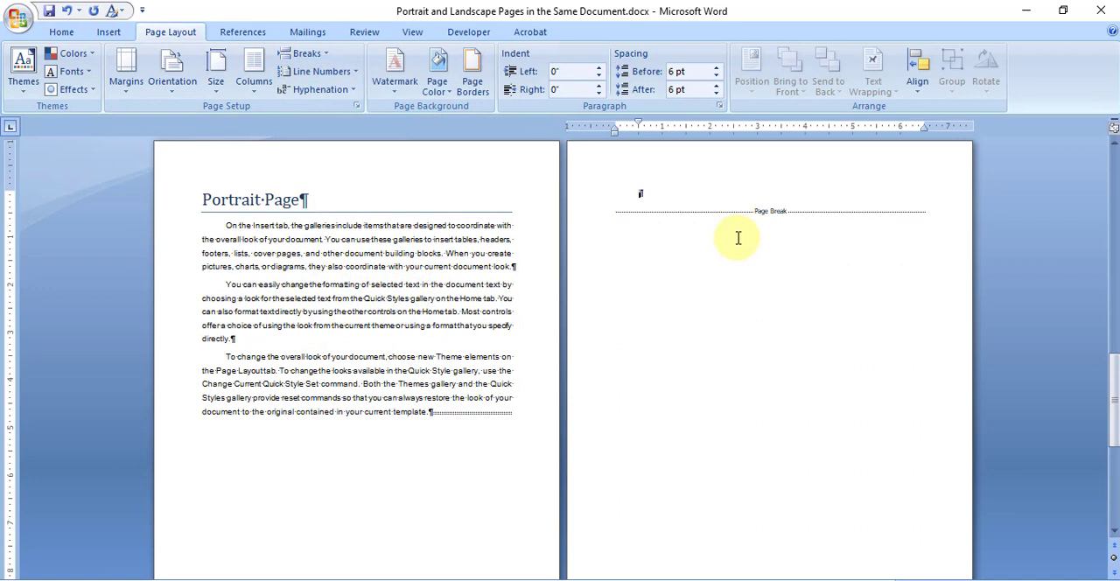
{"action": "left_click", "coordinate": [438, 411]}
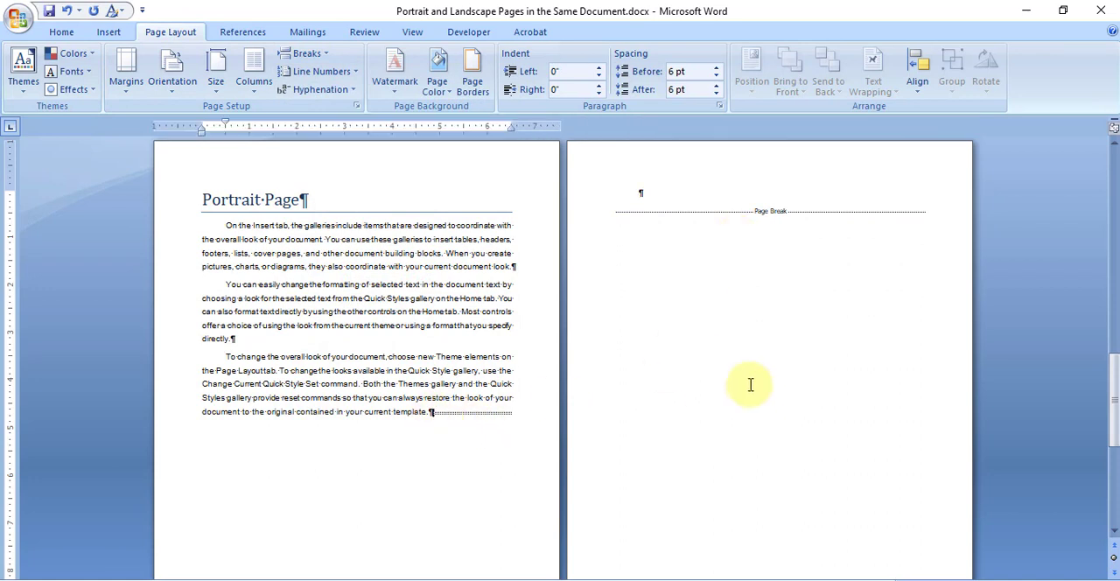
Step: Delete the leftover empty paragraph and page break preceding the second Landscape Page heading
{"action": "left_click", "coordinate": [646, 195]}
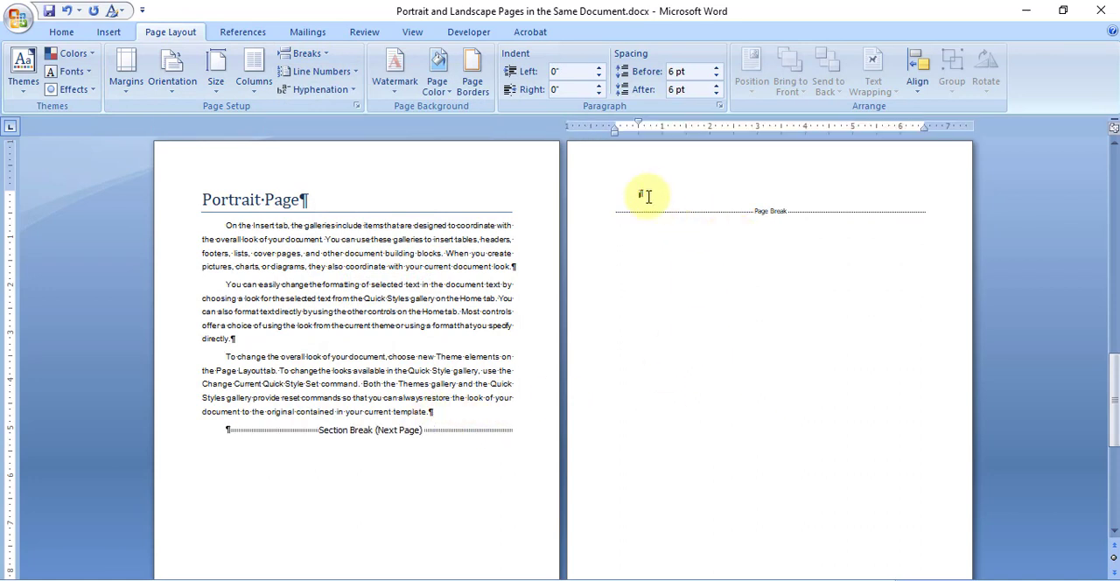
{"action": "key", "text": "ctrl+v"}
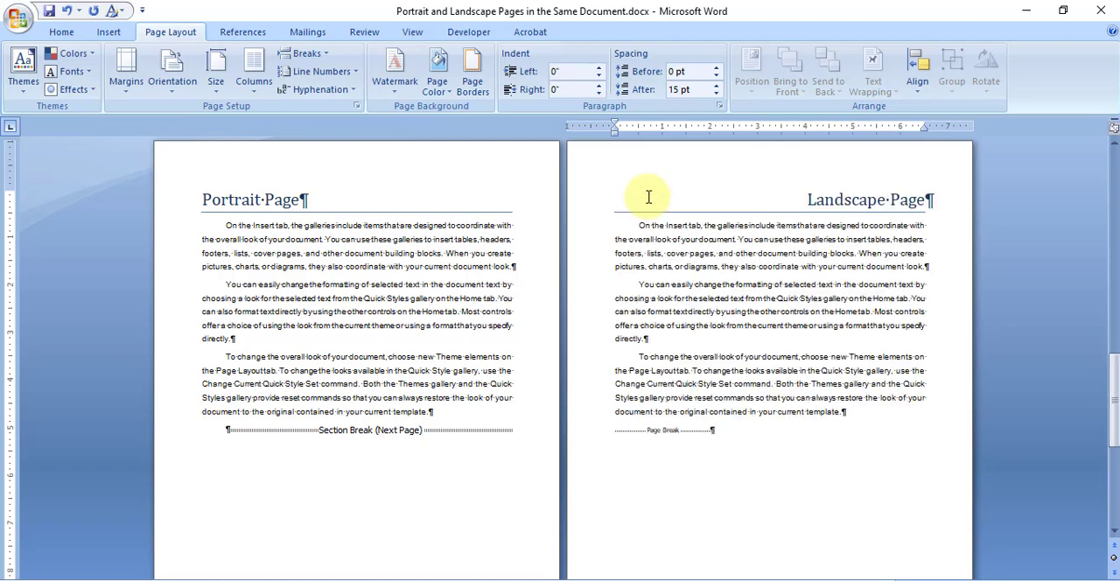
{"action": "left_click", "coordinate": [368, 349]}
{"action": "scroll", "coordinate": [378, 362], "scroll_direction": "up", "scroll_amount": 3}
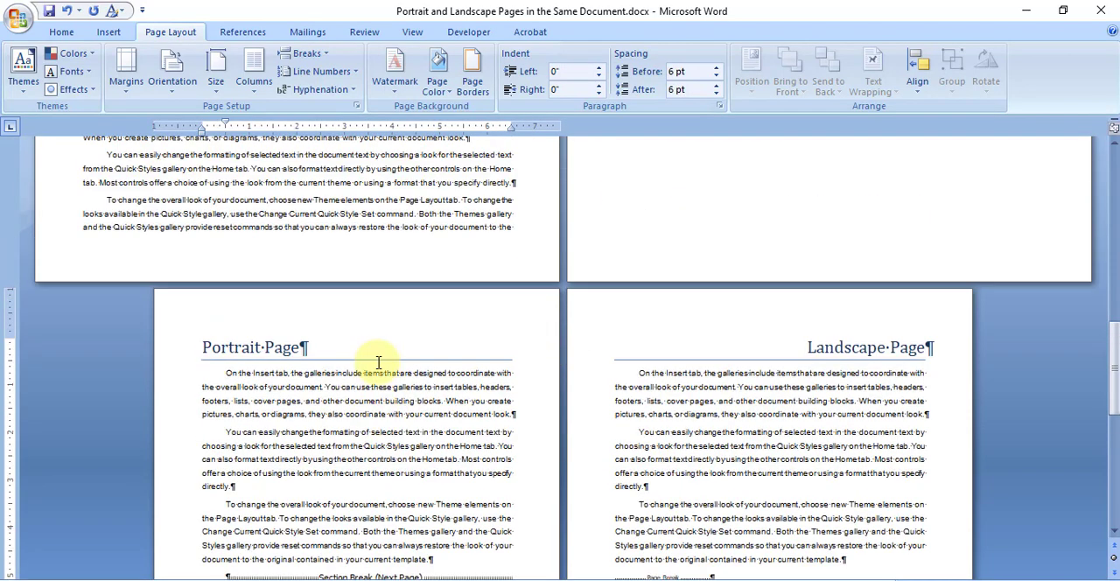
{"action": "scroll", "coordinate": [378, 362], "scroll_direction": "down", "scroll_amount": 3}
Step: Set the orientation of the section starting at the second Landscape Page heading to Landscape
{"action": "left_click", "coordinate": [761, 325]}
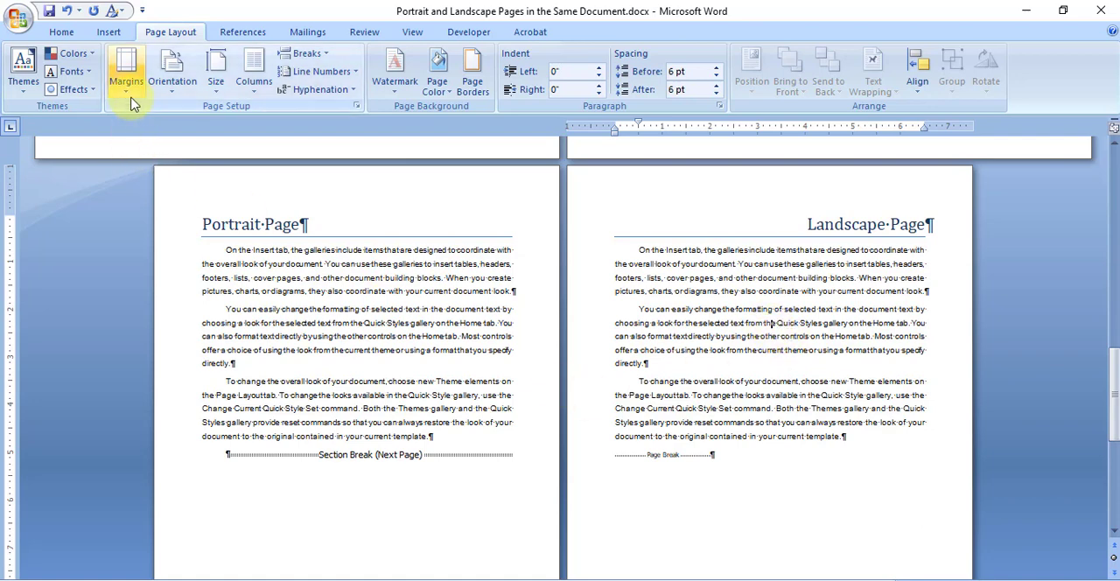
{"action": "left_click", "coordinate": [170, 94]}
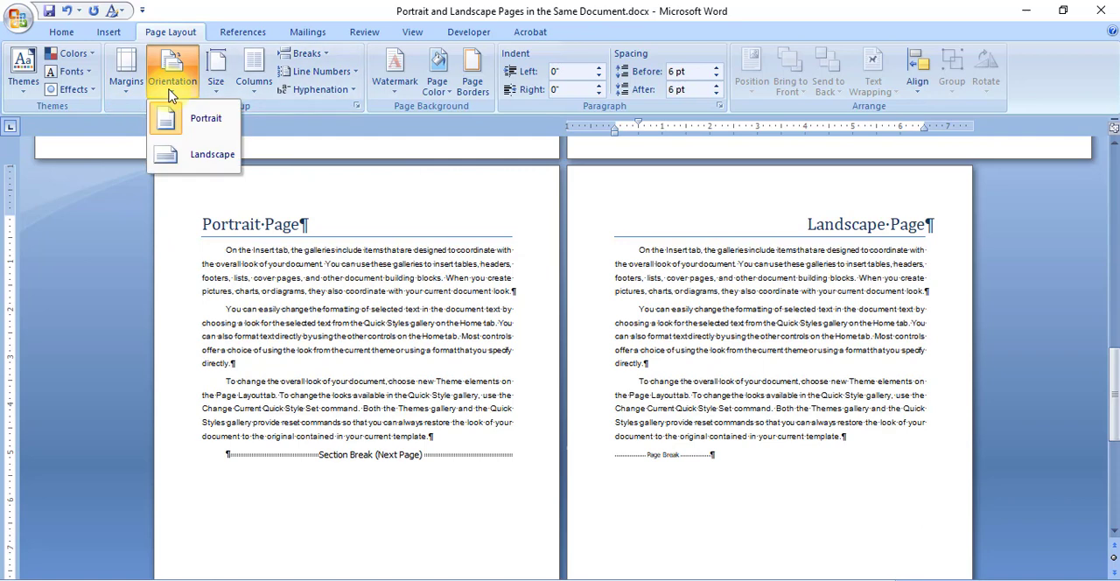
{"action": "left_click", "coordinate": [212, 159]}
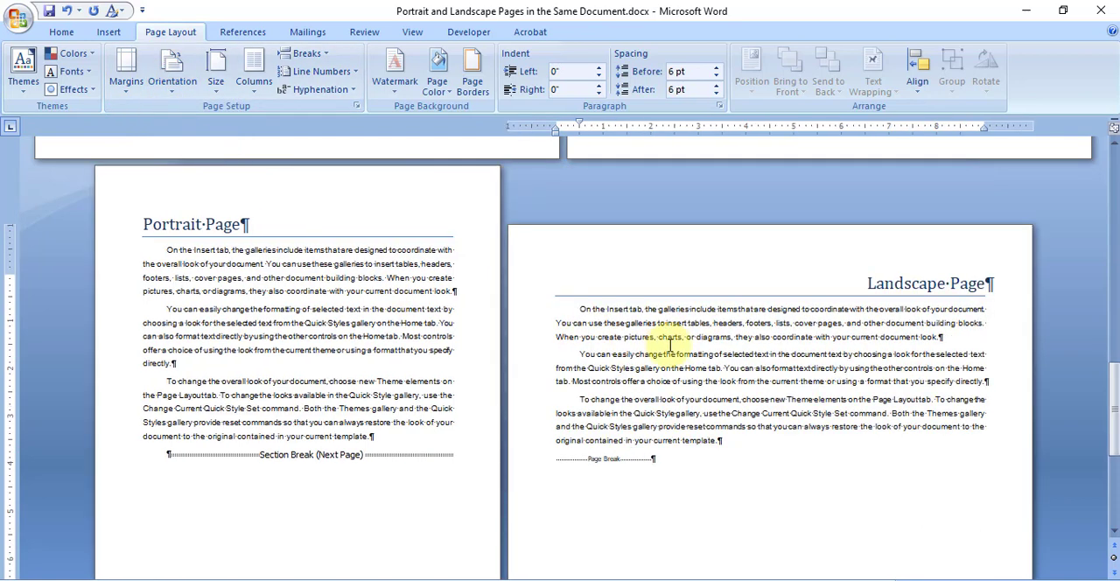
Step: Examine the orientation of the second Portrait Page, the second Landscape Page and the closing Thank You page with its blank paragraphs
{"action": "left_click_drag", "start_coordinate": [750, 348], "coordinate": [768, 456]}
{"action": "left_click", "coordinate": [295, 341]}
{"action": "left_click_drag", "start_coordinate": [295, 341], "coordinate": [292, 406]}
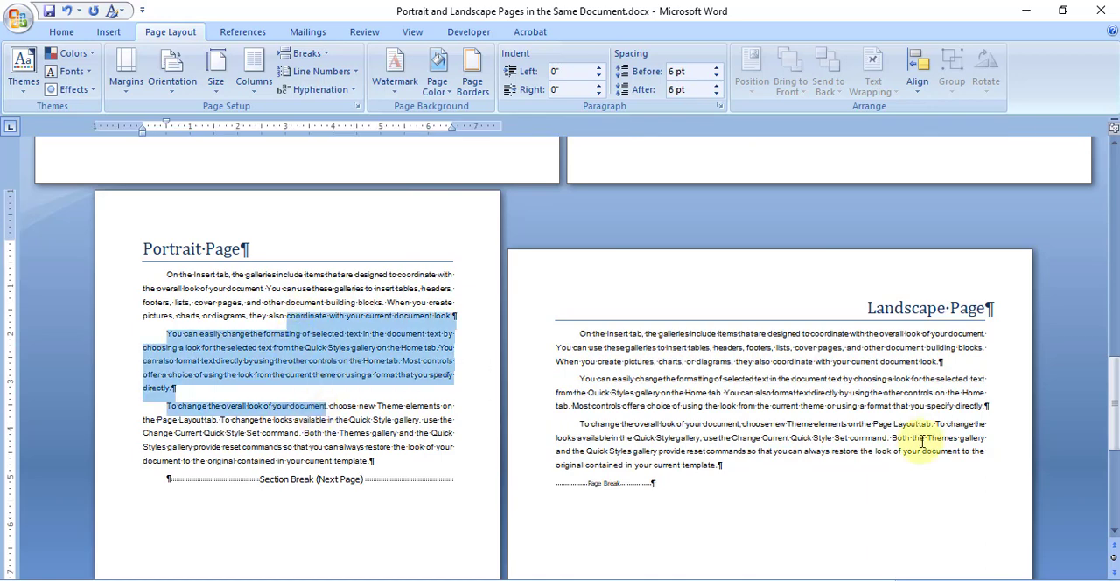
{"action": "left_click", "coordinate": [866, 420]}
{"action": "scroll", "coordinate": [860, 424], "scroll_direction": "down", "scroll_amount": 2}
{"action": "scroll", "coordinate": [861, 423], "scroll_direction": "down", "scroll_amount": 8}
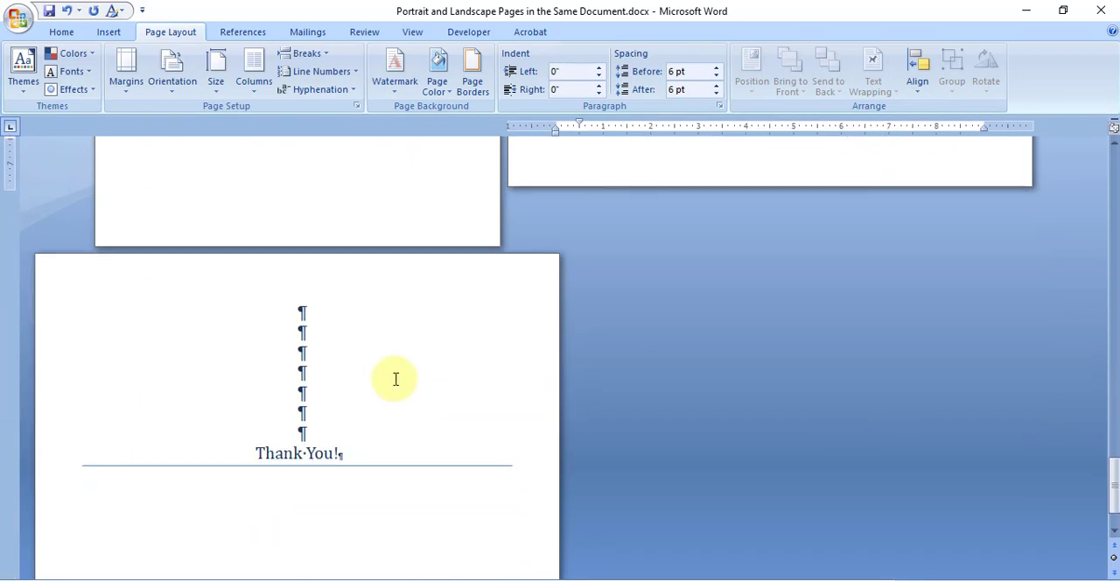
{"action": "left_click", "coordinate": [389, 372]}
{"action": "left_click", "coordinate": [243, 456]}
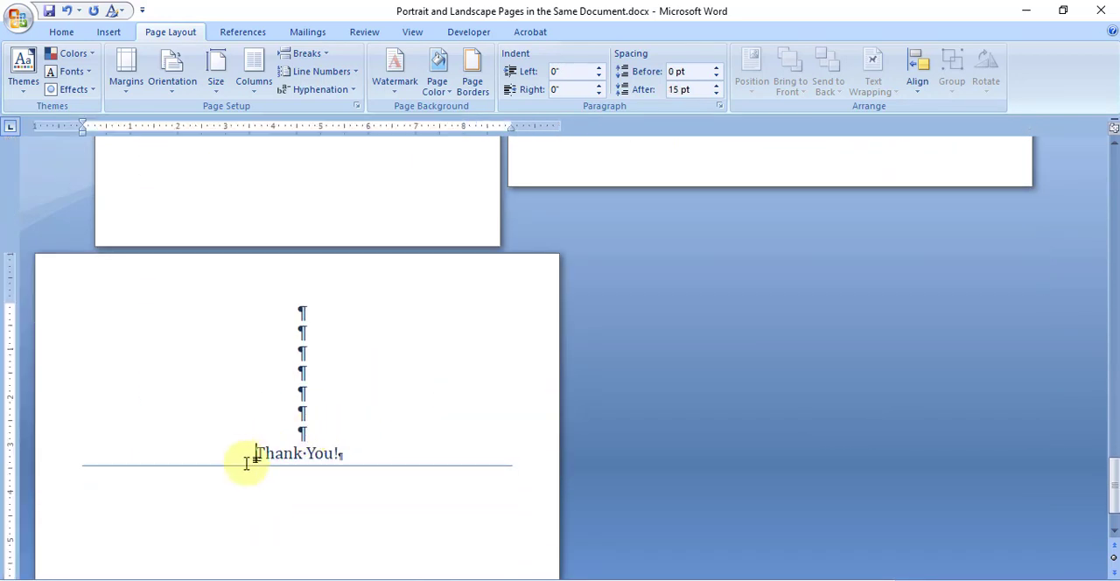
{"action": "scroll", "coordinate": [327, 459], "scroll_direction": "down", "scroll_amount": 2}
{"action": "scroll", "coordinate": [348, 434], "scroll_direction": "down", "scroll_amount": 1}
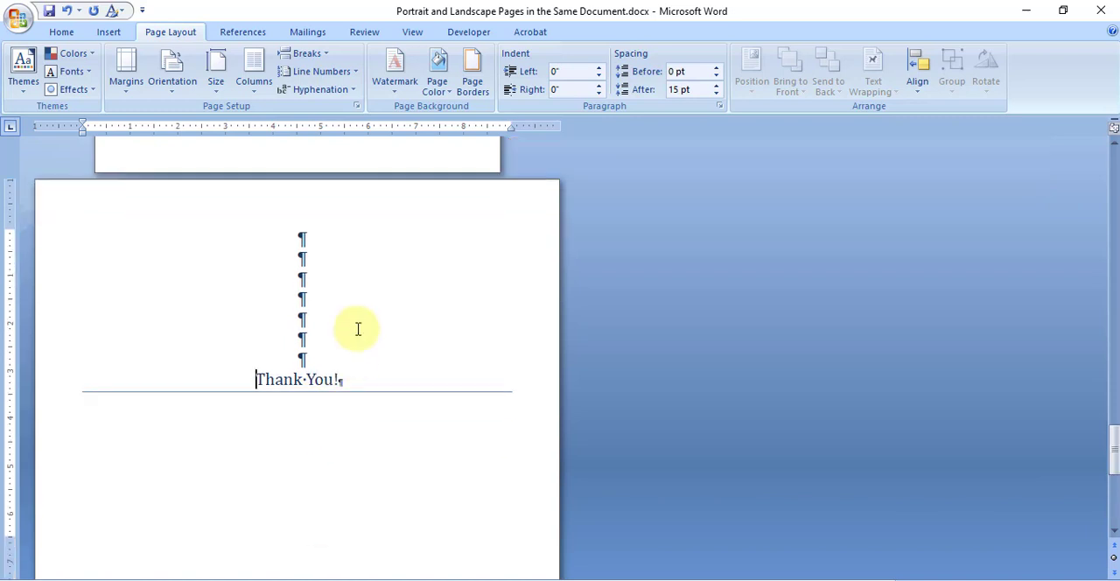
{"action": "scroll", "coordinate": [361, 341], "scroll_direction": "down", "scroll_amount": 1}
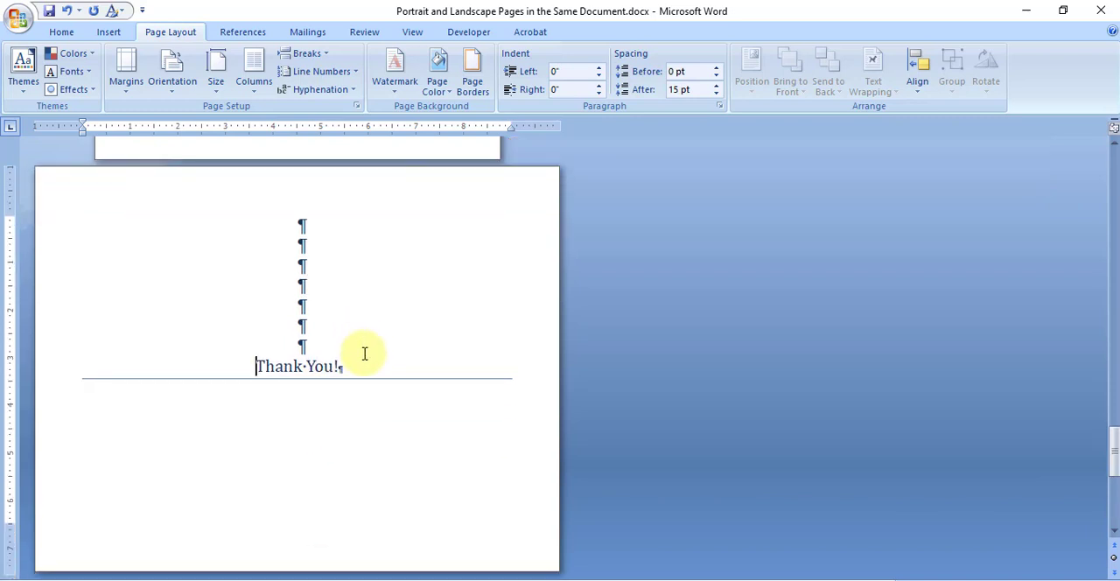
{"action": "left_click_drag", "start_coordinate": [320, 348], "coordinate": [305, 242]}
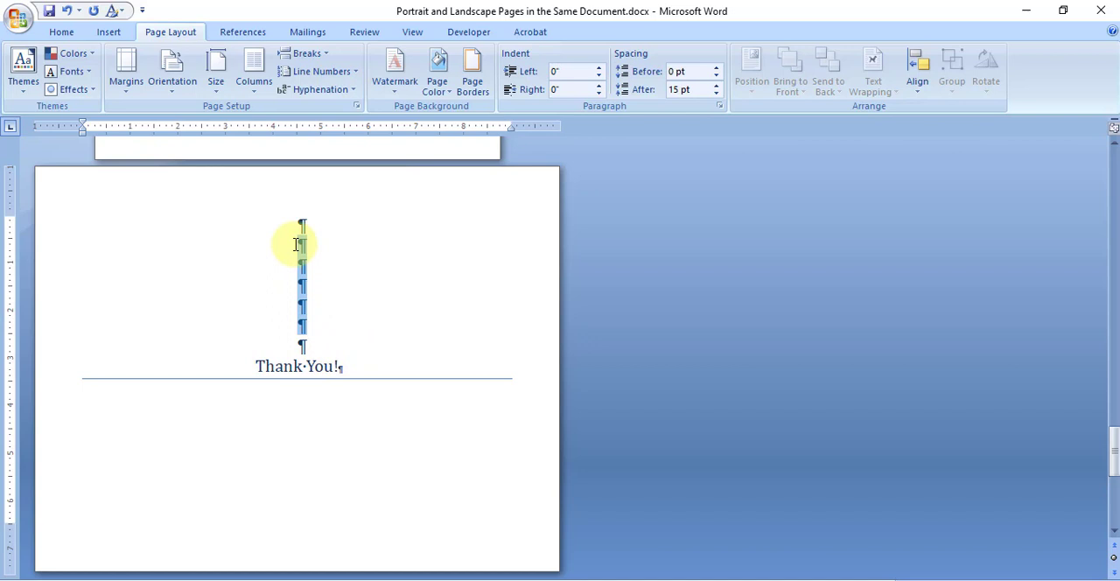
{"action": "left_click", "coordinate": [342, 264]}
{"action": "scroll", "coordinate": [347, 290], "scroll_direction": "up", "scroll_amount": 2}
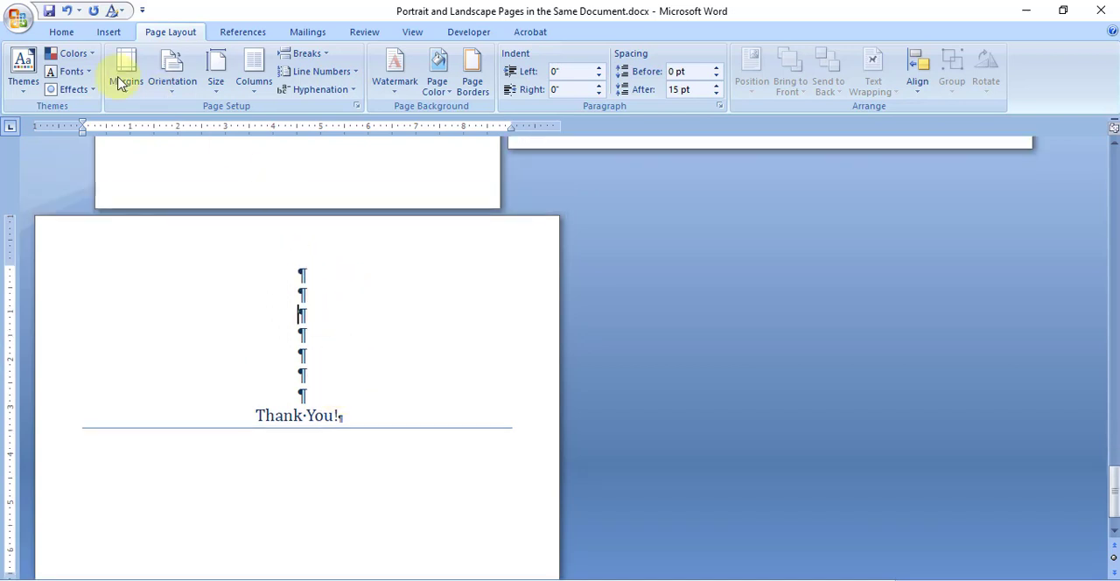
Step: Hide the paragraph marks and other formatting symbols throughout the document
{"action": "left_click", "coordinate": [60, 34]}
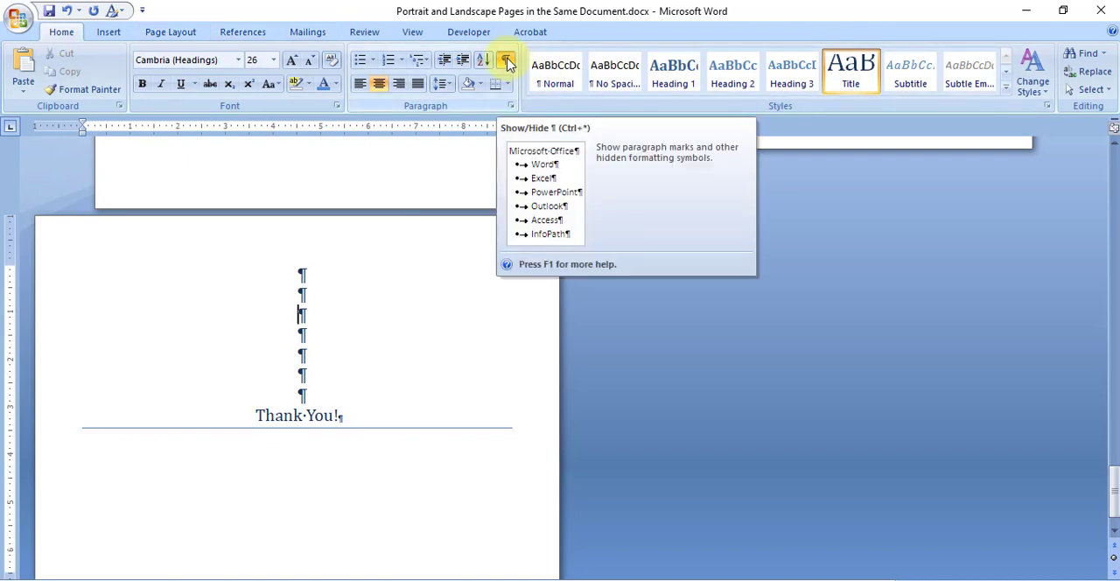
{"action": "left_click", "coordinate": [507, 63]}
{"action": "left_click", "coordinate": [507, 63]}
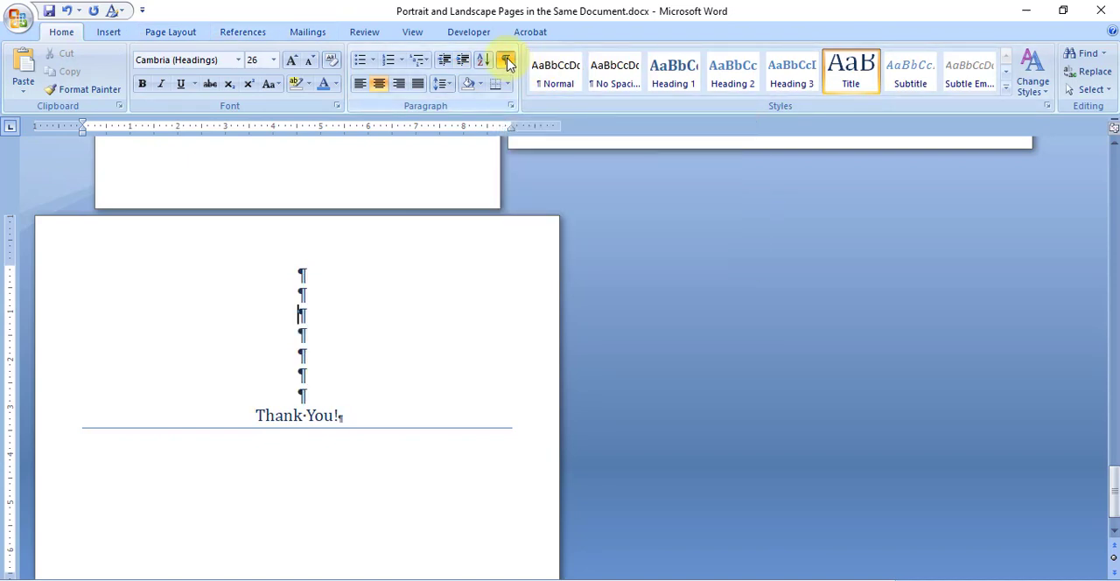
{"action": "left_click", "coordinate": [507, 63]}
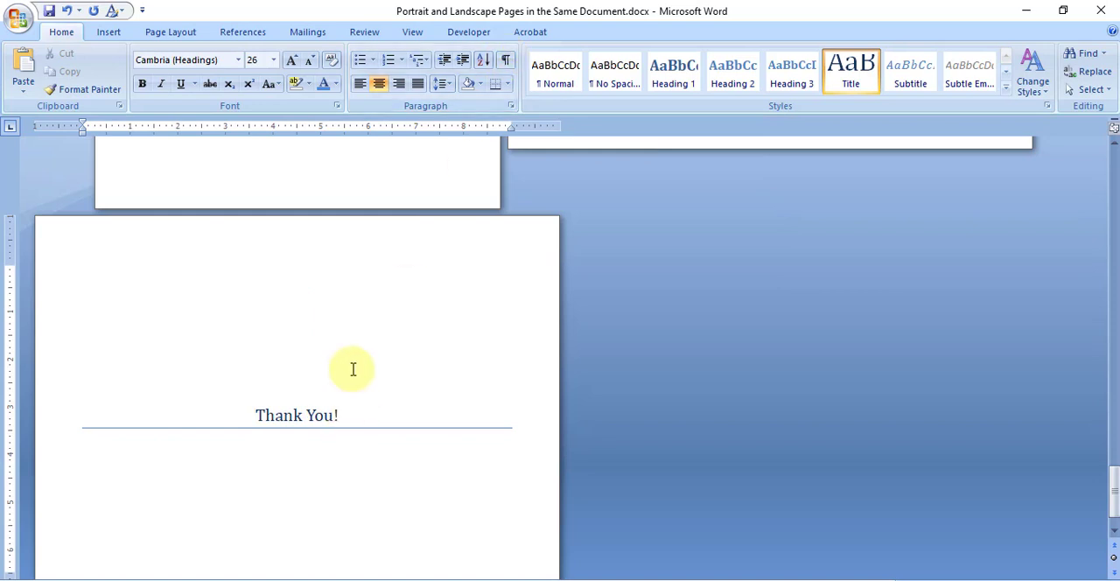
{"action": "key", "text": "ctrl+shift+8"}
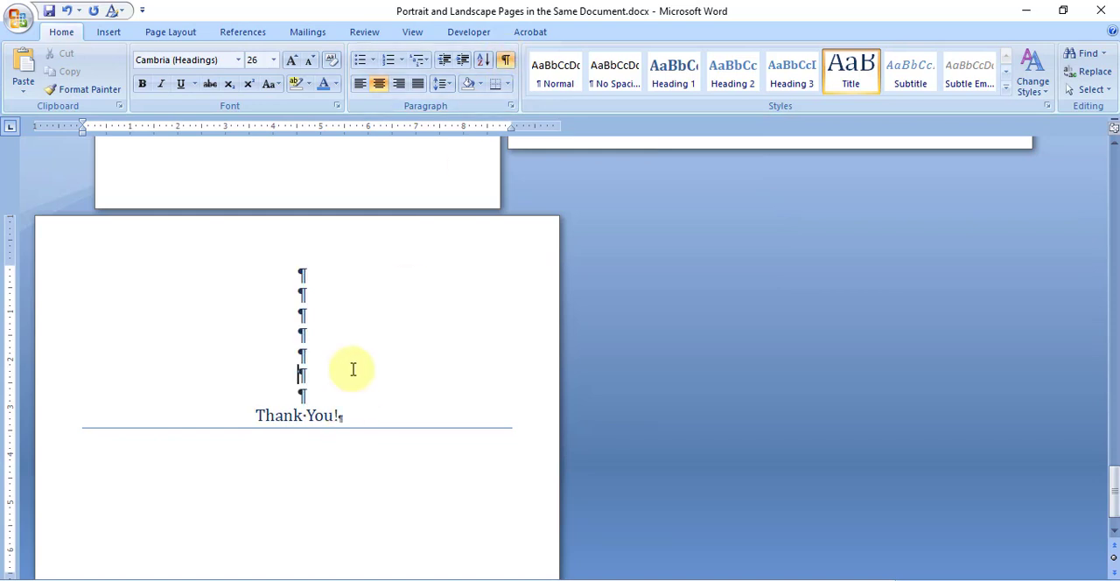
{"action": "scroll", "coordinate": [385, 381], "scroll_direction": "down", "scroll_amount": 1}
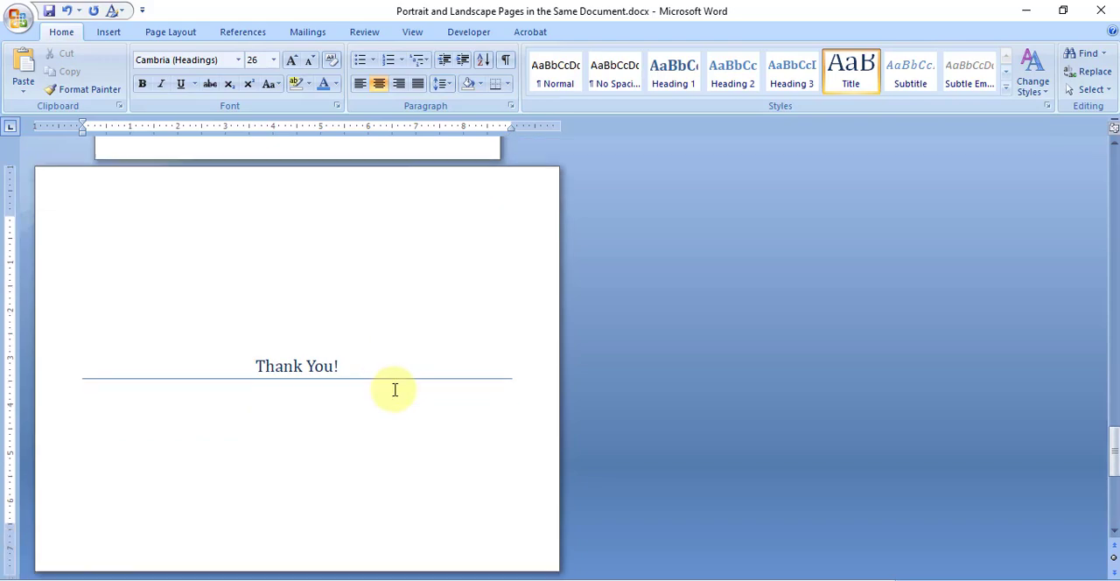
Step: Examine the orientation of every page from the cover to the closing Thank You page with the formatting marks hidden
{"action": "scroll", "coordinate": [380, 480], "scroll_direction": "up", "scroll_amount": 2}
{"action": "scroll", "coordinate": [380, 482], "scroll_direction": "up", "scroll_amount": 8}
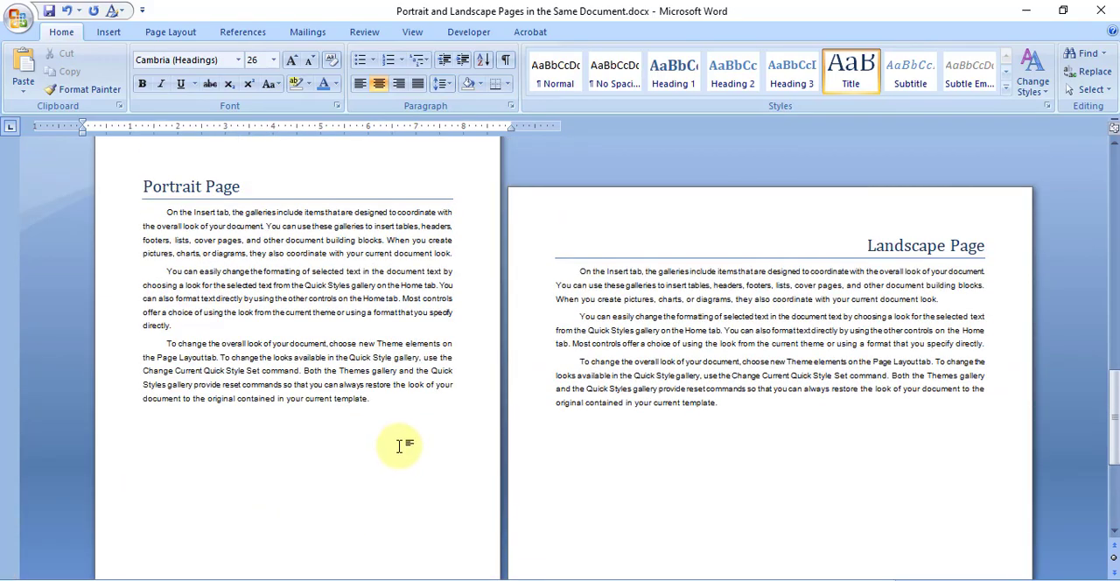
{"action": "scroll", "coordinate": [505, 522], "scroll_direction": "up", "scroll_amount": 5}
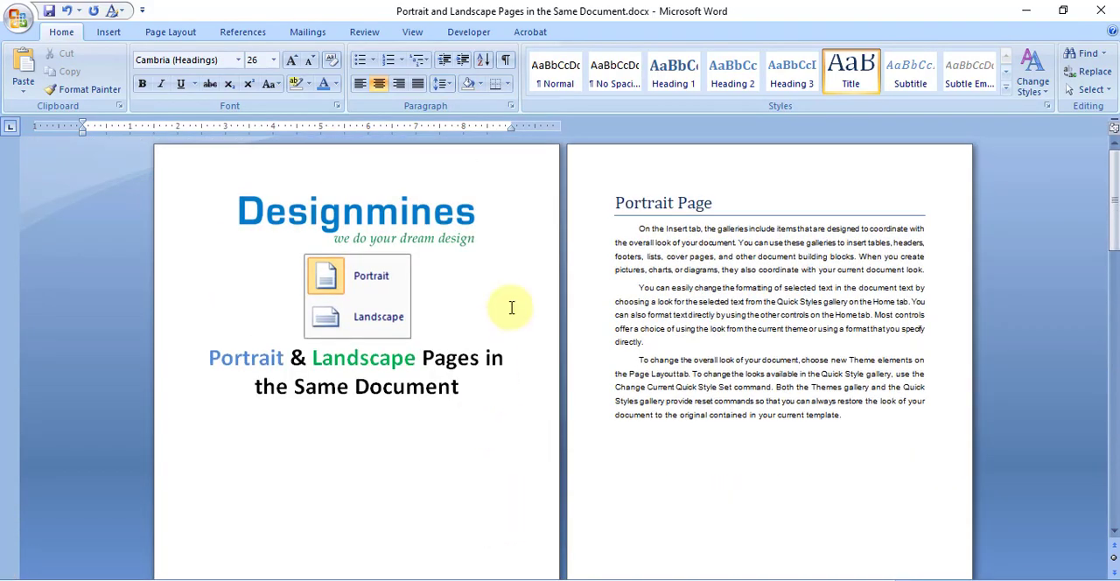
{"action": "left_click", "coordinate": [503, 268]}
{"action": "left_click", "coordinate": [770, 331]}
{"action": "scroll", "coordinate": [778, 393], "scroll_direction": "down", "scroll_amount": 6}
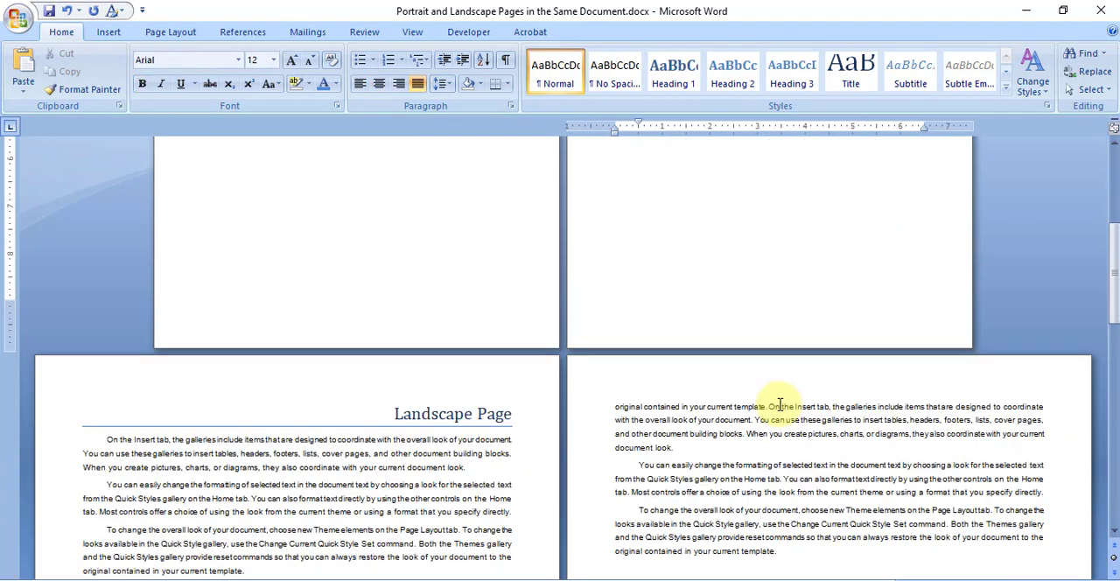
{"action": "left_click", "coordinate": [504, 396]}
{"action": "left_click", "coordinate": [742, 394]}
{"action": "scroll", "coordinate": [740, 399], "scroll_direction": "down", "scroll_amount": 5}
{"action": "left_click", "coordinate": [316, 461]}
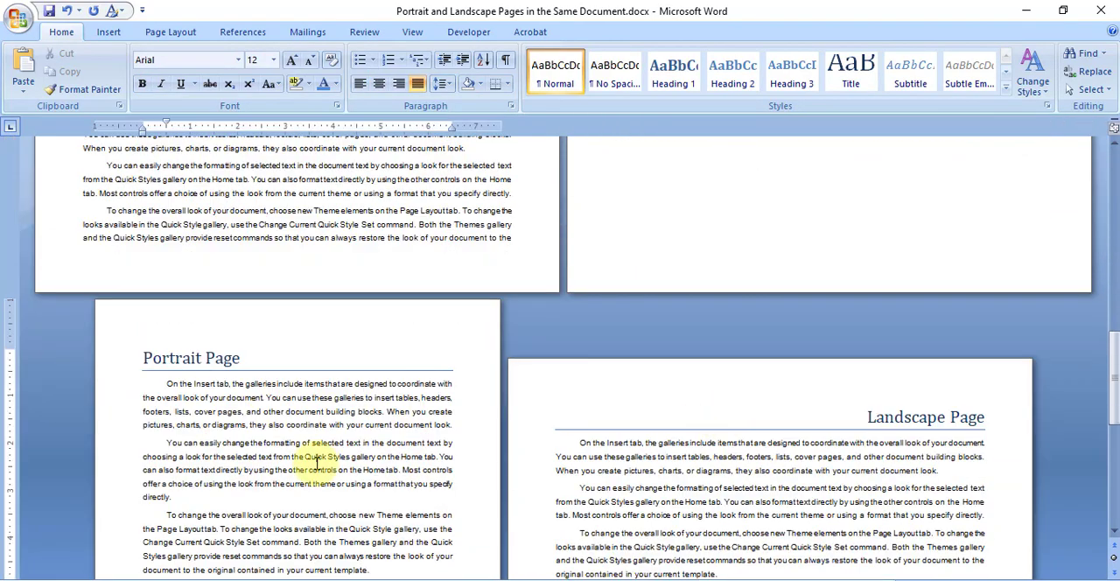
{"action": "scroll", "coordinate": [356, 462], "scroll_direction": "down", "scroll_amount": 2}
{"action": "left_click", "coordinate": [784, 358]}
{"action": "scroll", "coordinate": [784, 358], "scroll_direction": "down", "scroll_amount": 7}
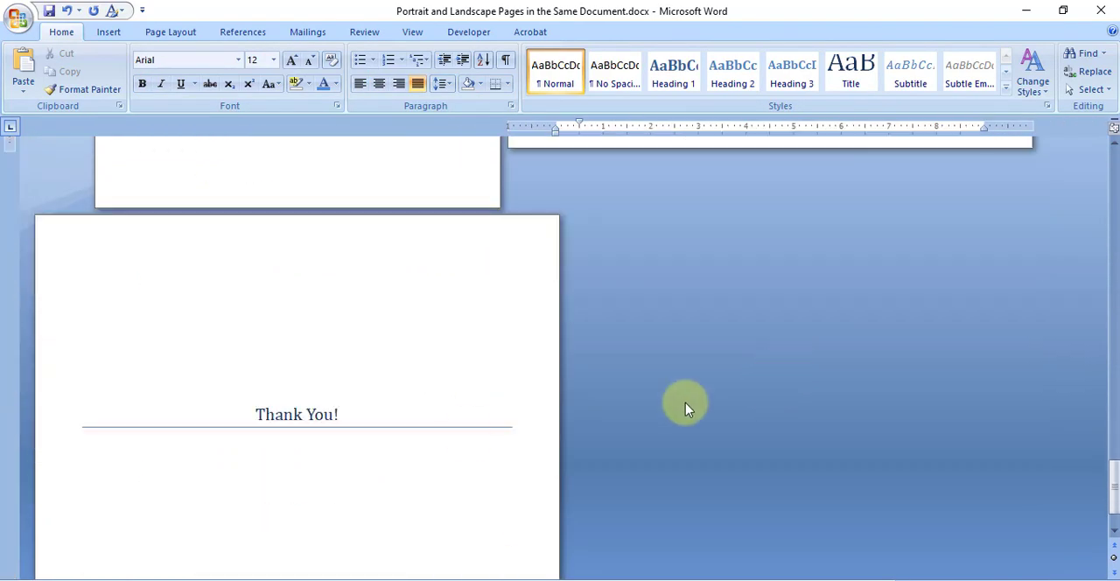
{"action": "left_click", "coordinate": [463, 432]}
{"action": "scroll", "coordinate": [480, 444], "scroll_direction": "up", "scroll_amount": 3}
{"action": "scroll", "coordinate": [481, 445], "scroll_direction": "up", "scroll_amount": 15}
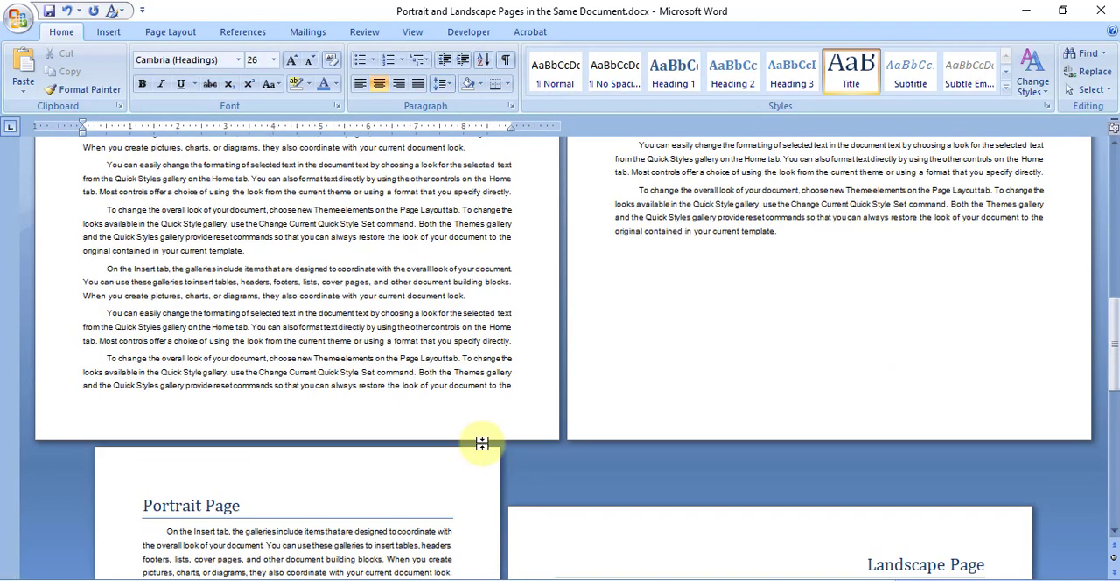
{"action": "scroll", "coordinate": [483, 444], "scroll_direction": "up", "scroll_amount": 3}
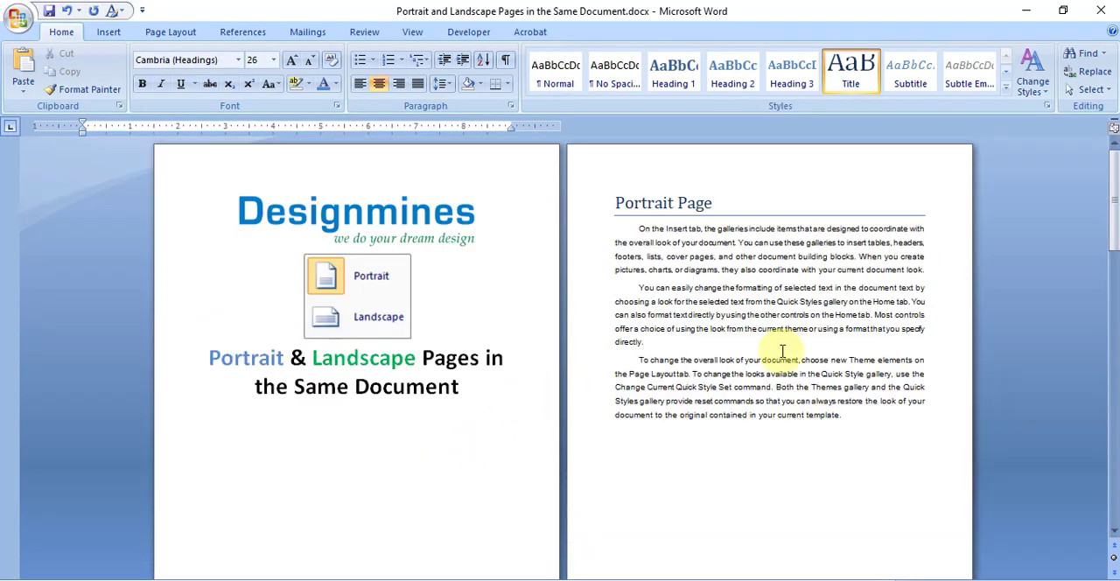
{"action": "scroll", "coordinate": [783, 349], "scroll_direction": "down", "scroll_amount": 1}
{"action": "scroll", "coordinate": [783, 349], "scroll_direction": "down", "scroll_amount": 5}
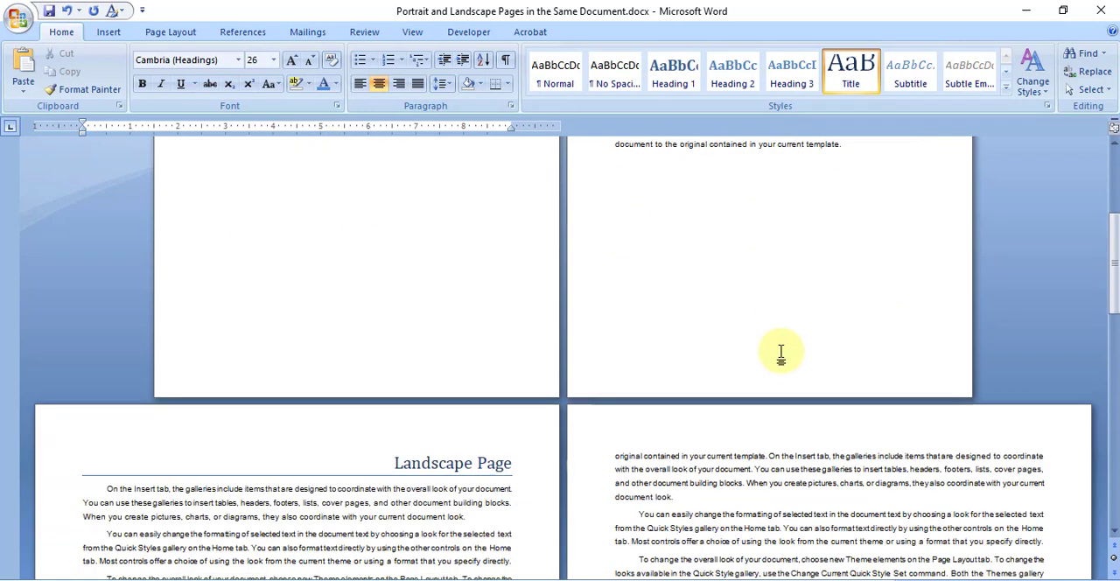
{"action": "left_click", "coordinate": [690, 491]}
{"action": "scroll", "coordinate": [691, 492], "scroll_direction": "up", "scroll_amount": 5}
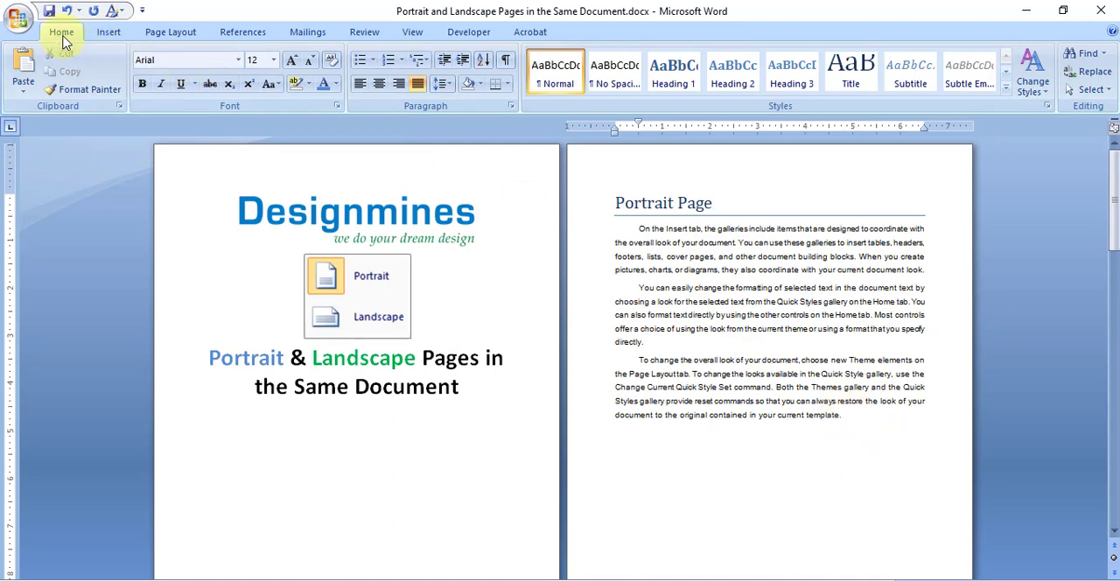
Step: Show the formatting marks and examine the section and page breaks from the first Portrait Page to the closing Thank You page
{"action": "left_click", "coordinate": [505, 66]}
{"action": "left_click", "coordinate": [598, 443]}
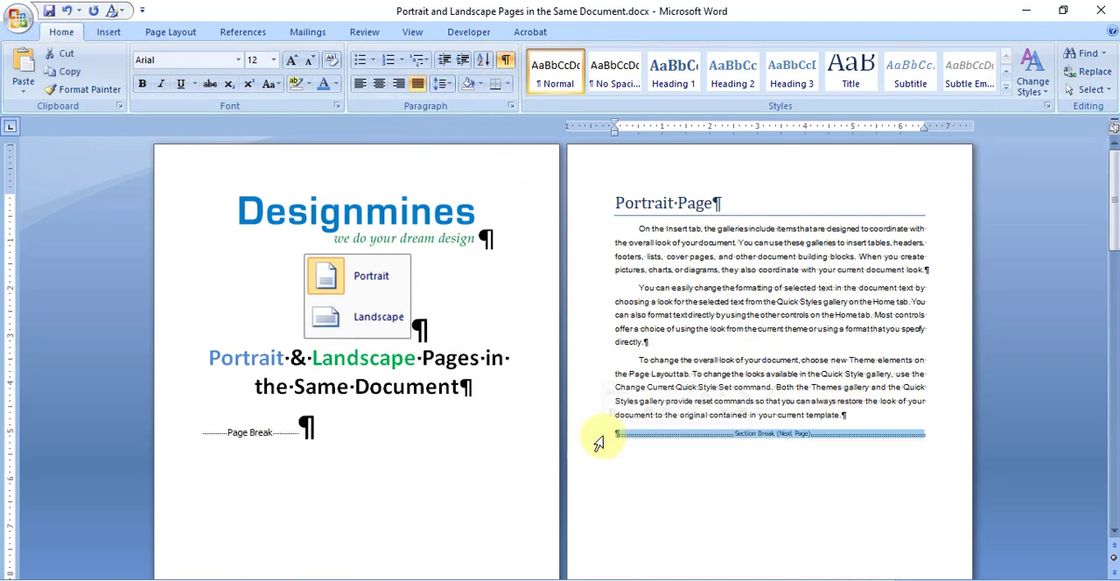
{"action": "left_click", "coordinate": [860, 411]}
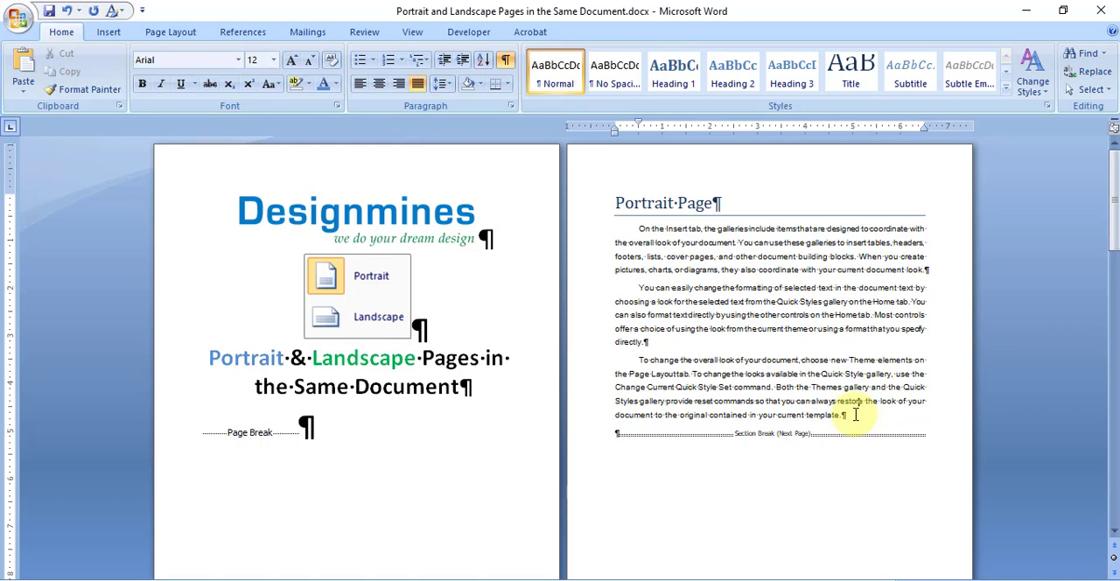
{"action": "left_click", "coordinate": [506, 62]}
{"action": "left_click", "coordinate": [505, 62]}
{"action": "scroll", "coordinate": [849, 417], "scroll_direction": "down", "scroll_amount": 9}
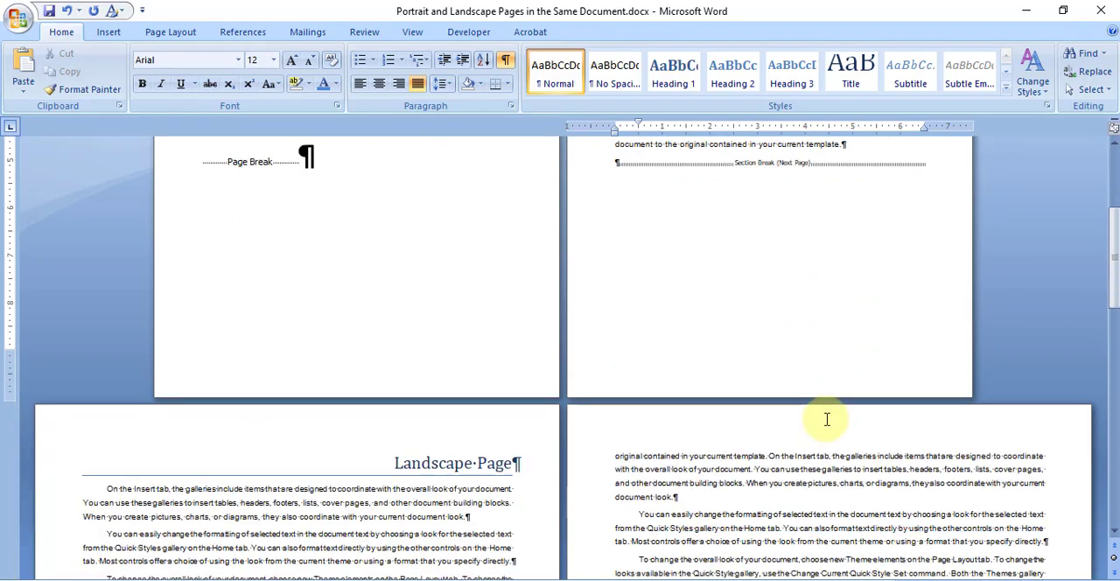
{"action": "scroll", "coordinate": [826, 419], "scroll_direction": "down", "scroll_amount": 10}
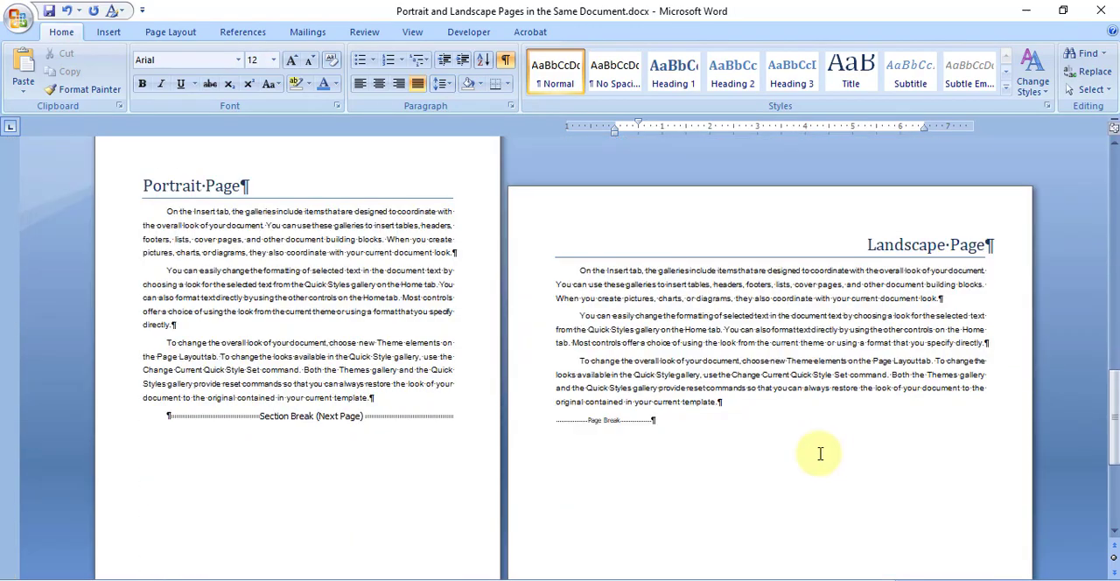
{"action": "scroll", "coordinate": [819, 452], "scroll_direction": "down", "scroll_amount": 6}
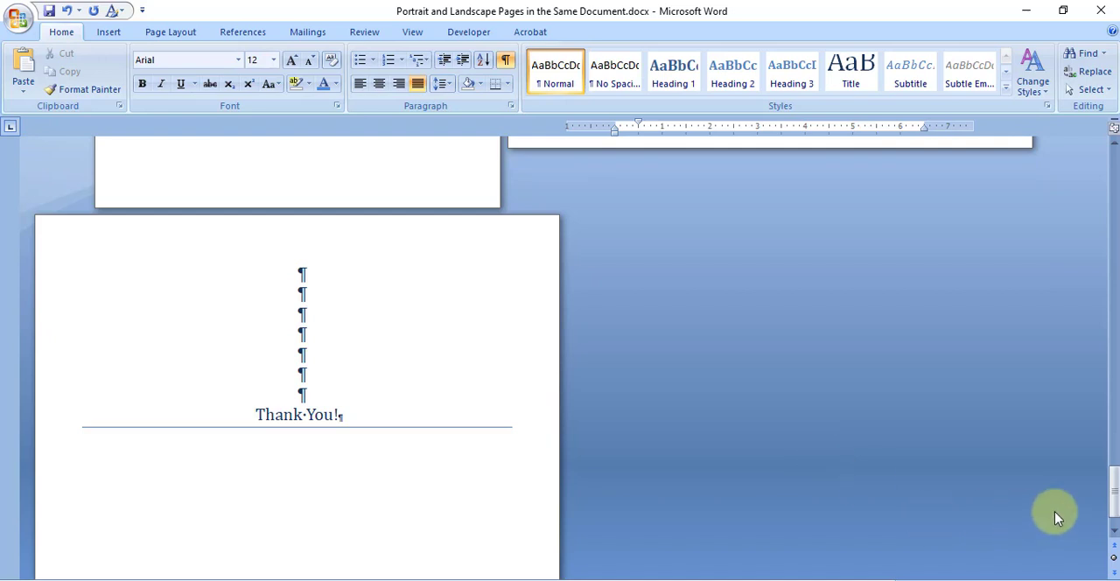
{"action": "left_click_drag", "start_coordinate": [1104, 499], "coordinate": [1110, 161]}
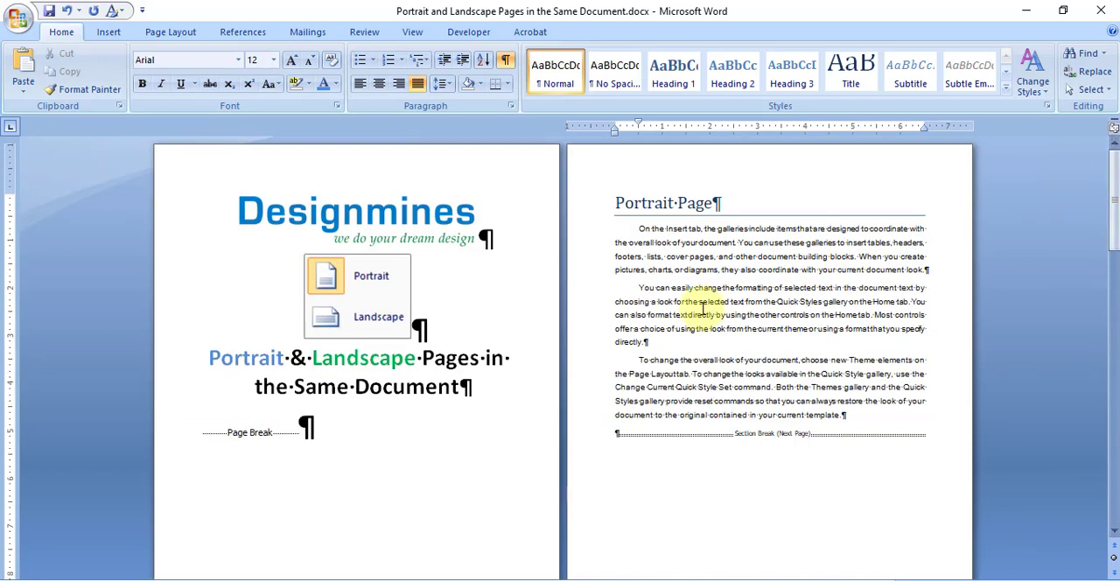